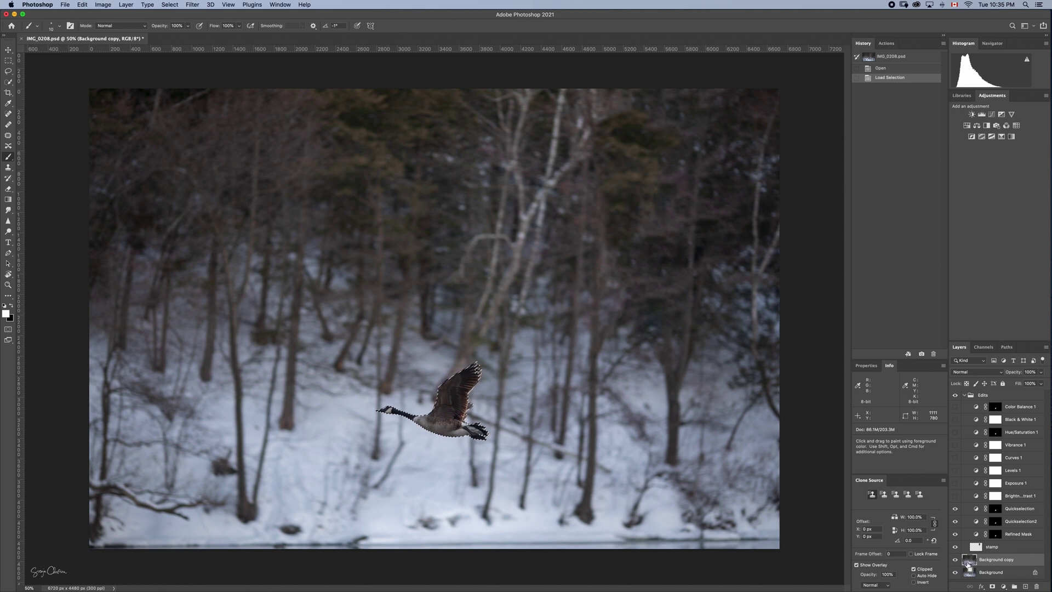
Copy the selected goose to a new hidden layer and reload the goose selection from the Refined Mask layer's mask.
{"action": "key", "text": "super+j"}
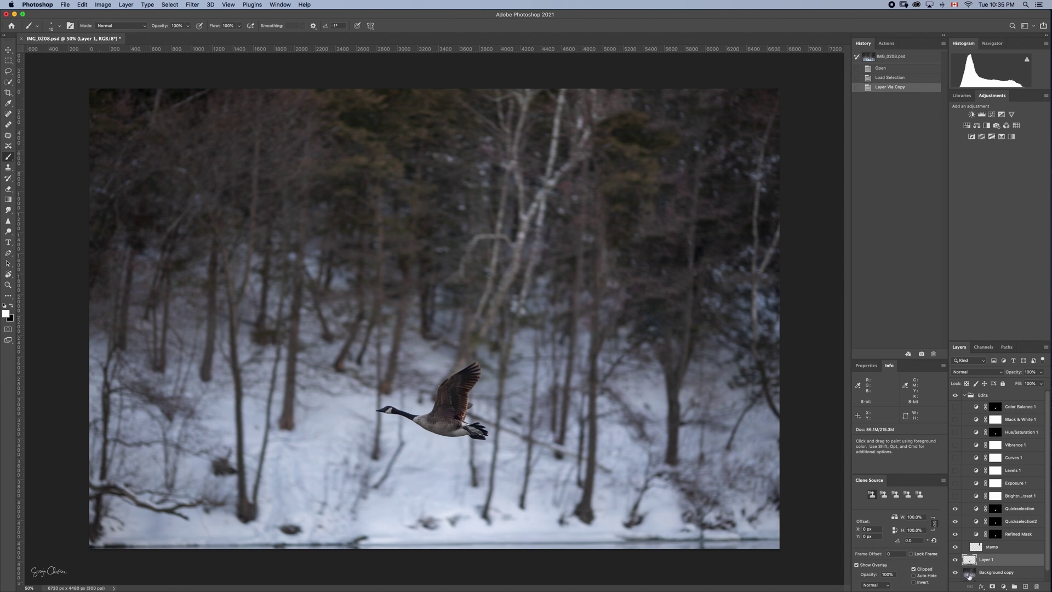
{"action": "left_click", "coordinate": [995, 535], "text": "super"}
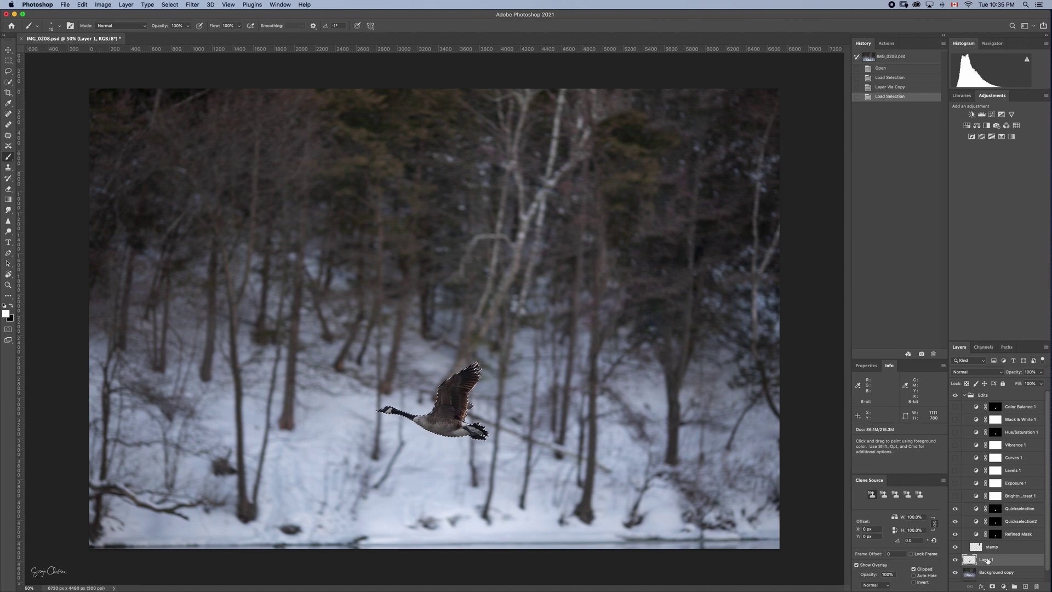
{"action": "left_click", "coordinate": [954, 560]}
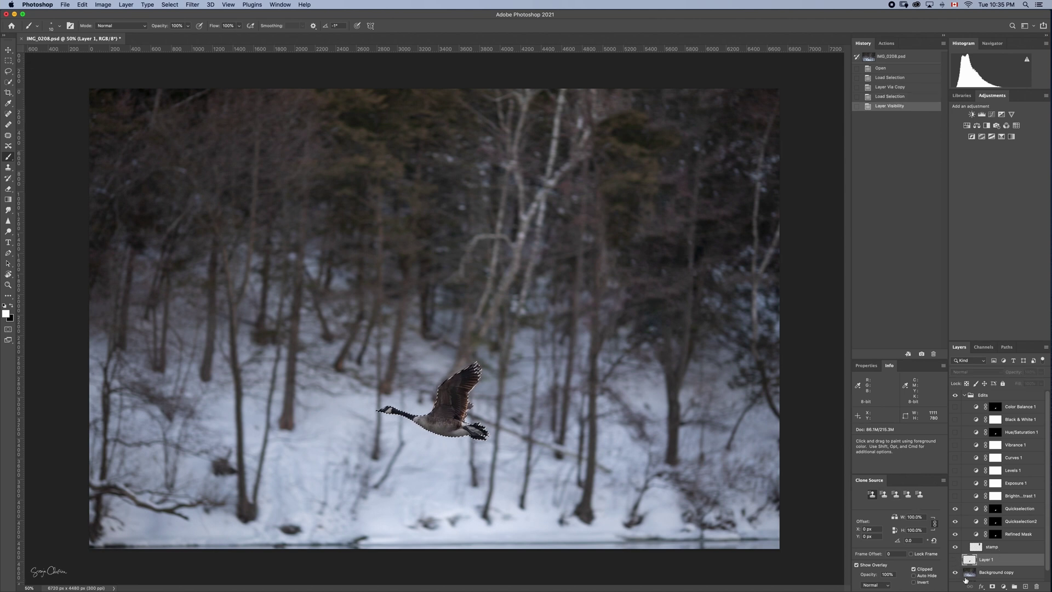
Expand the goose selection by 10 pixels with the Background copy layer active.
{"action": "scroll", "coordinate": [1002, 475], "scroll_direction": "down", "scroll_amount": 1}
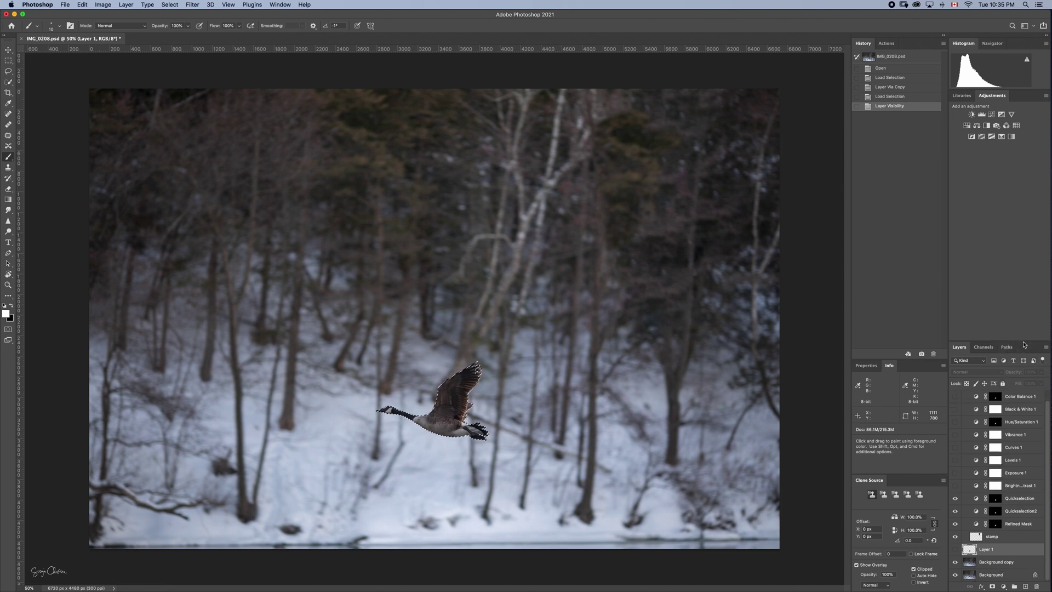
{"action": "left_click_drag", "start_coordinate": [1024, 344], "coordinate": [1024, 313]}
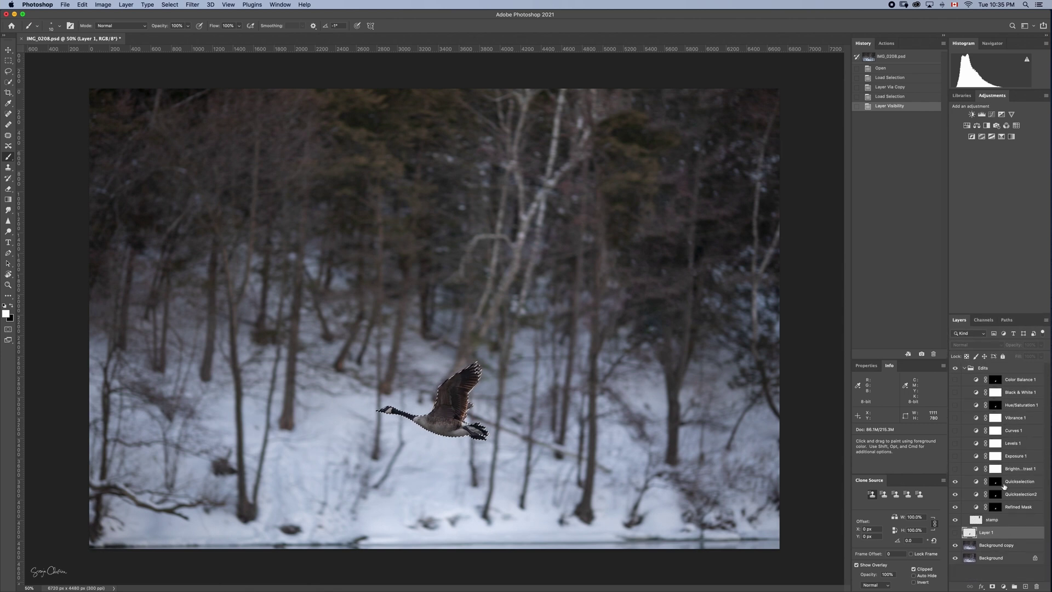
{"action": "left_click", "coordinate": [1000, 546]}
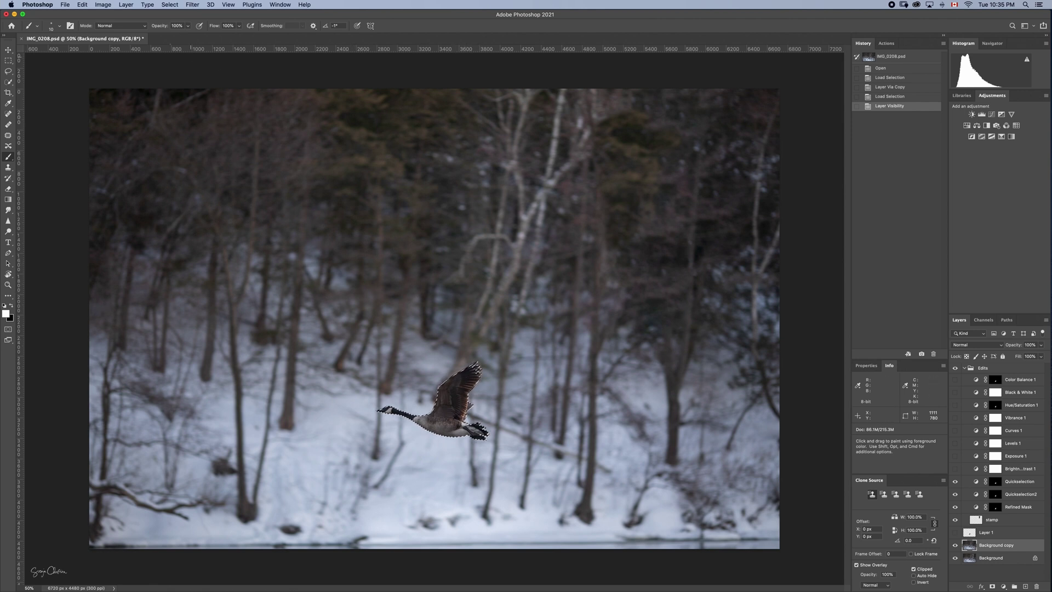
{"action": "left_click", "coordinate": [175, 7]}
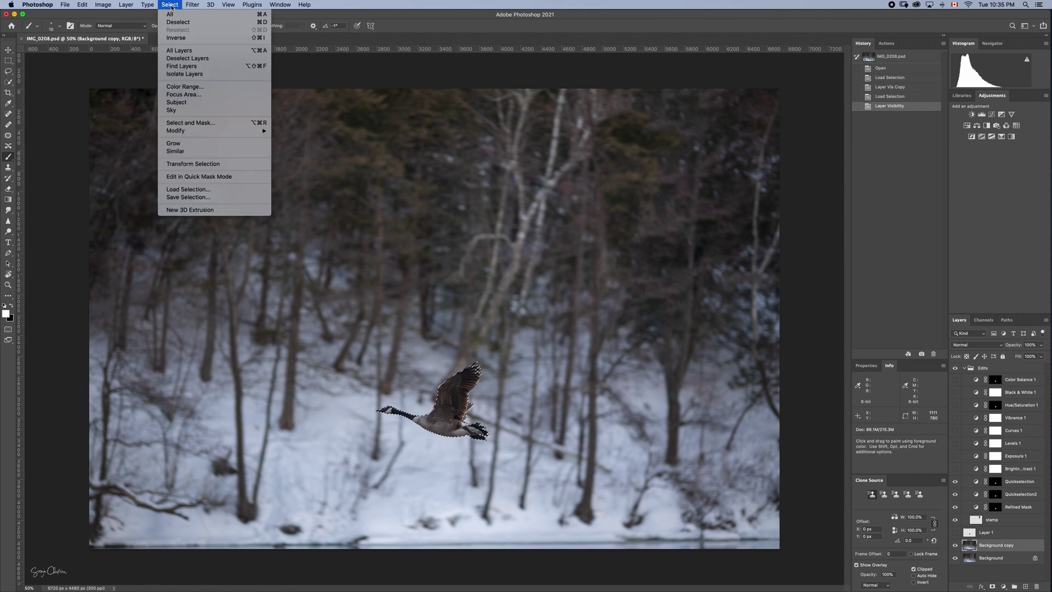
{"action": "mouse_move", "coordinate": [191, 135]}
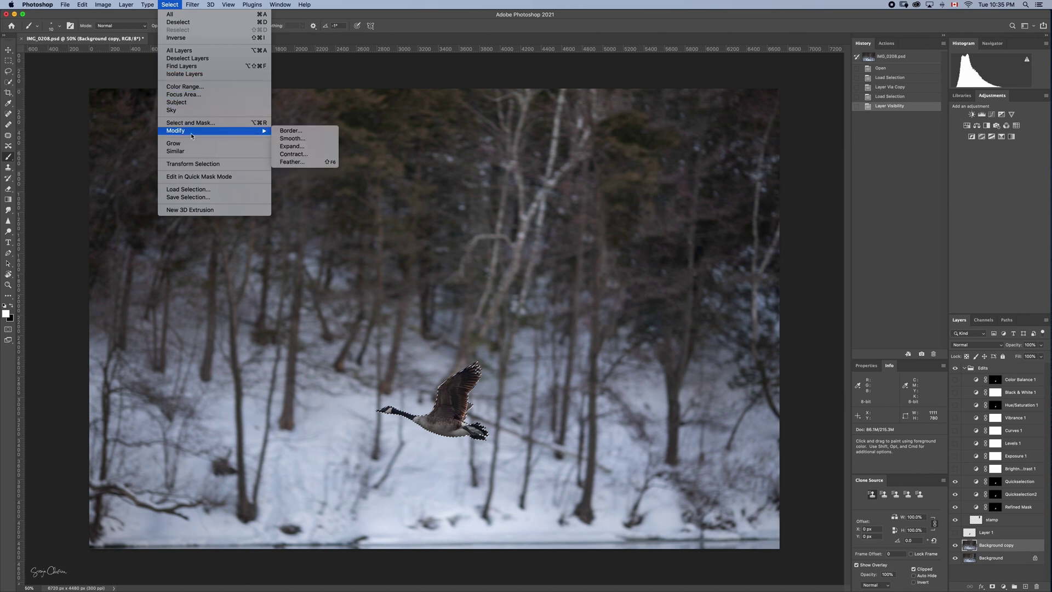
{"action": "left_click", "coordinate": [296, 147]}
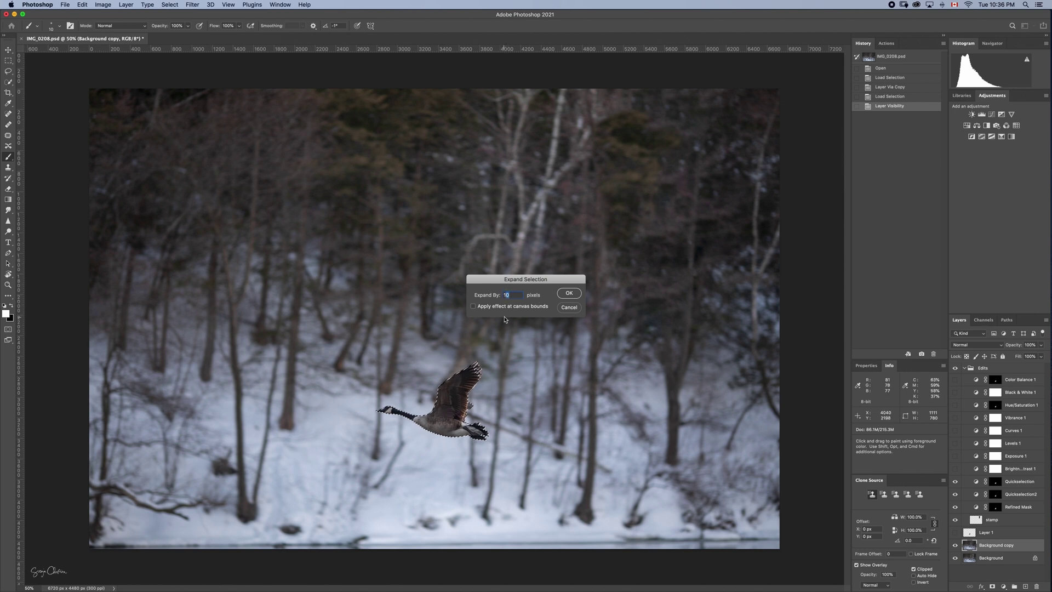
{"action": "left_click", "coordinate": [560, 296]}
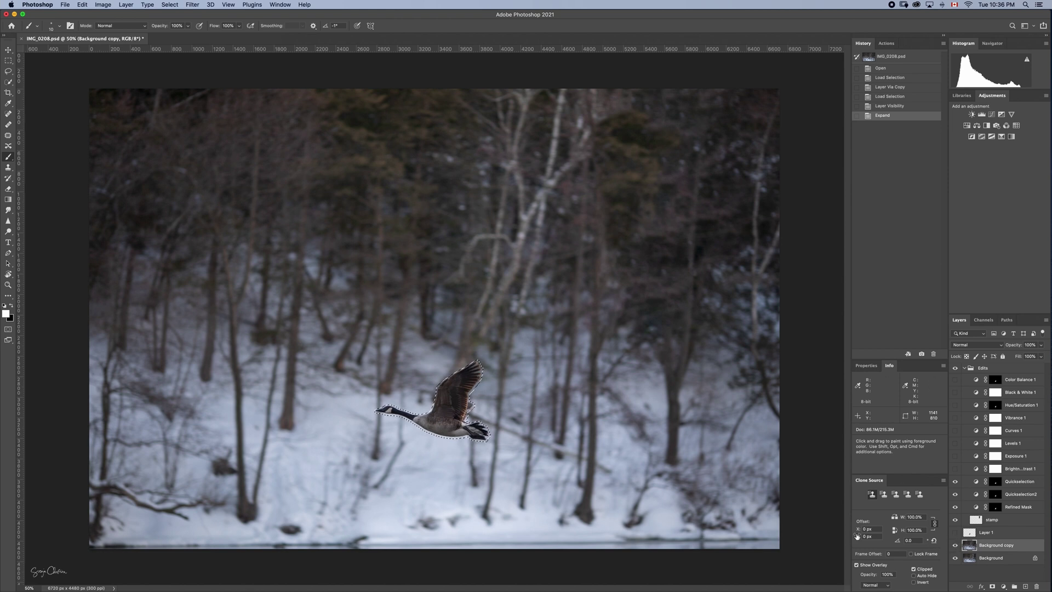
Replace the goose on the Background copy layer with a Content-Aware fill at 100% opacity and deselect.
{"action": "key", "text": "shift+BackSpace"}
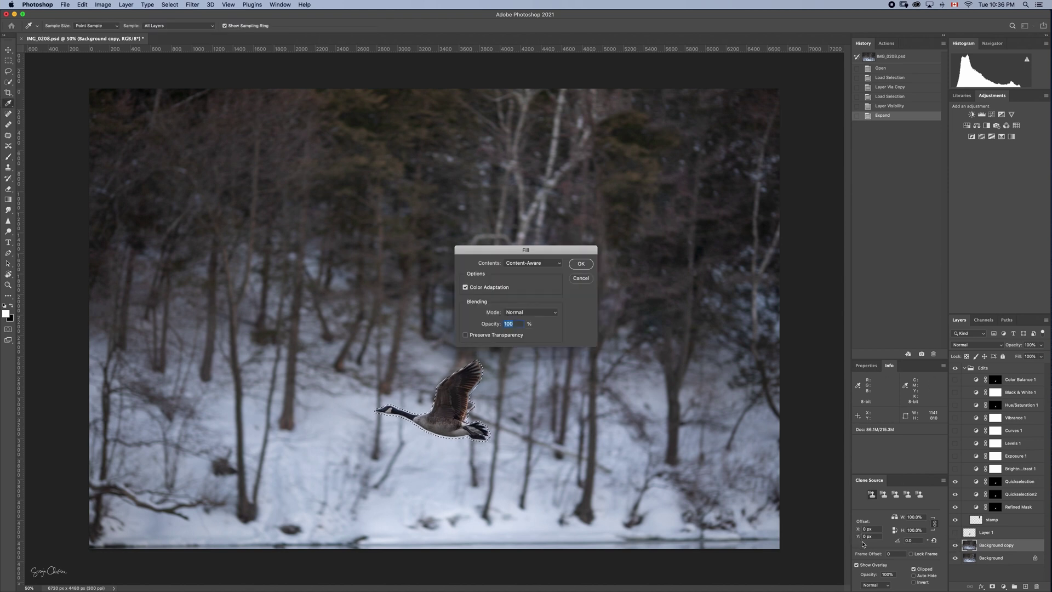
{"action": "left_click", "coordinate": [581, 277]}
{"action": "key", "text": "b"}
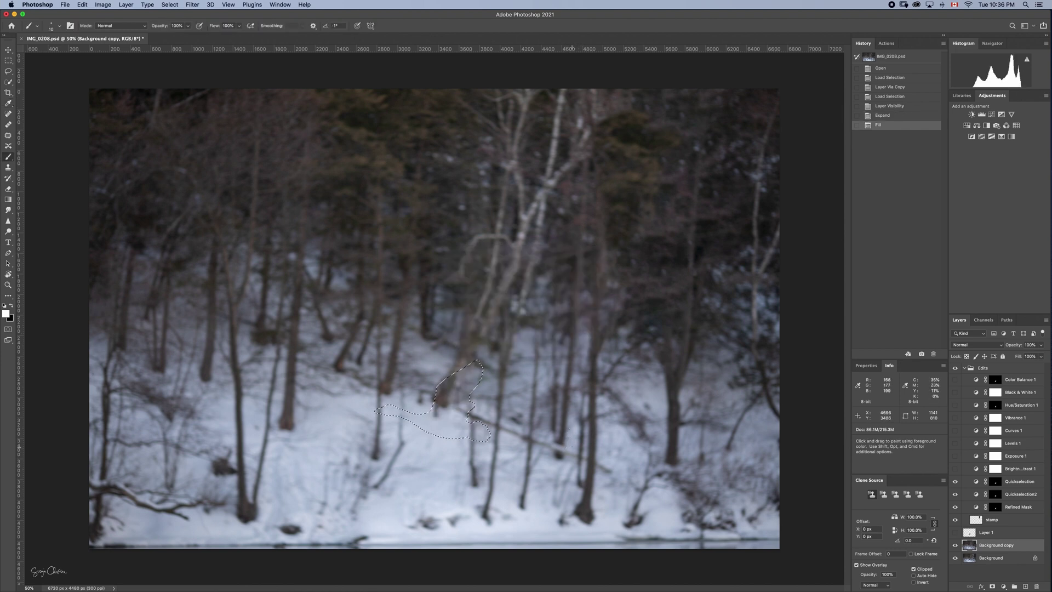
{"action": "left_click", "coordinate": [531, 413]}
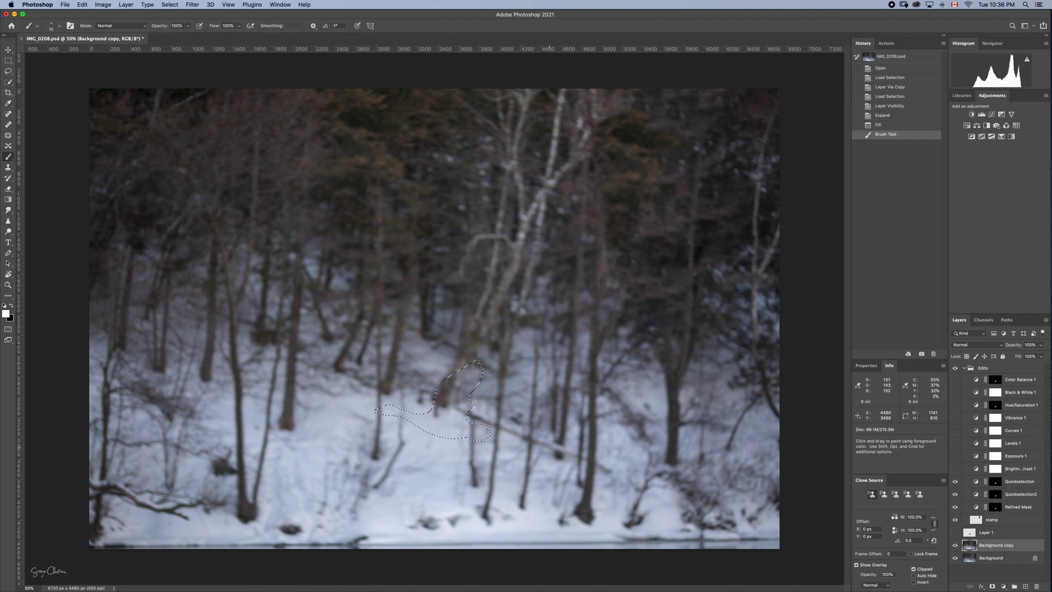
{"action": "key", "text": "super+d"}
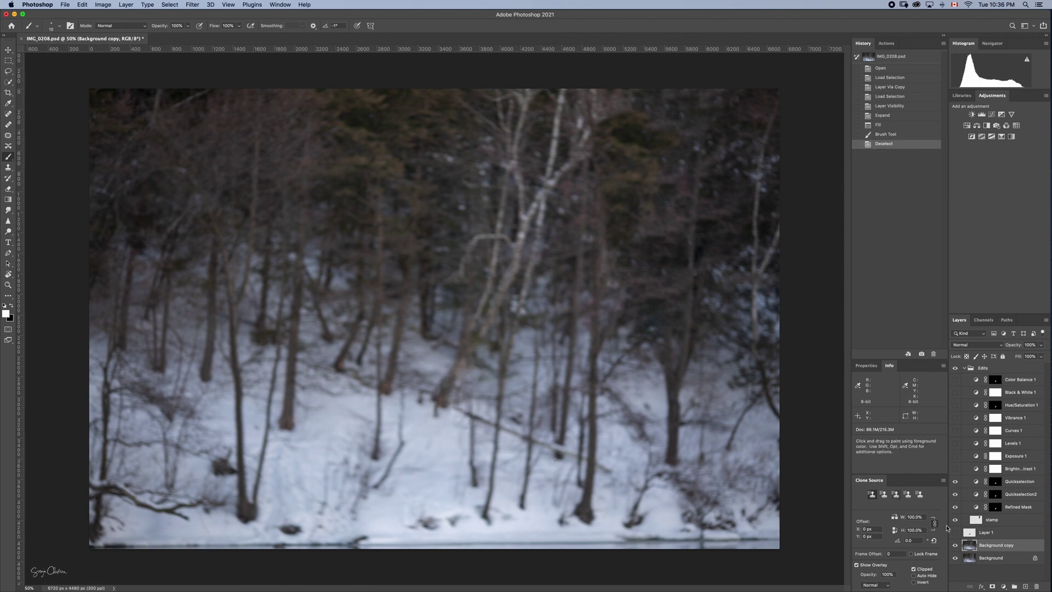
Compare the image with the Background copy and Layer 1 layers shown and hidden, leaving only Layer 1 of the two hidden.
{"action": "left_click", "coordinate": [955, 545]}
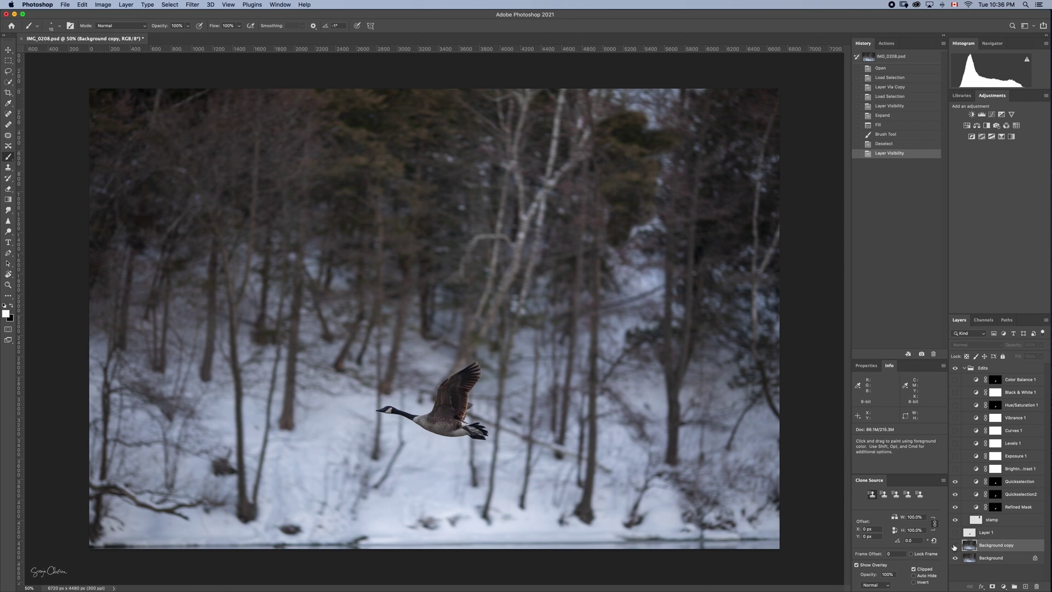
{"action": "left_click", "coordinate": [955, 545]}
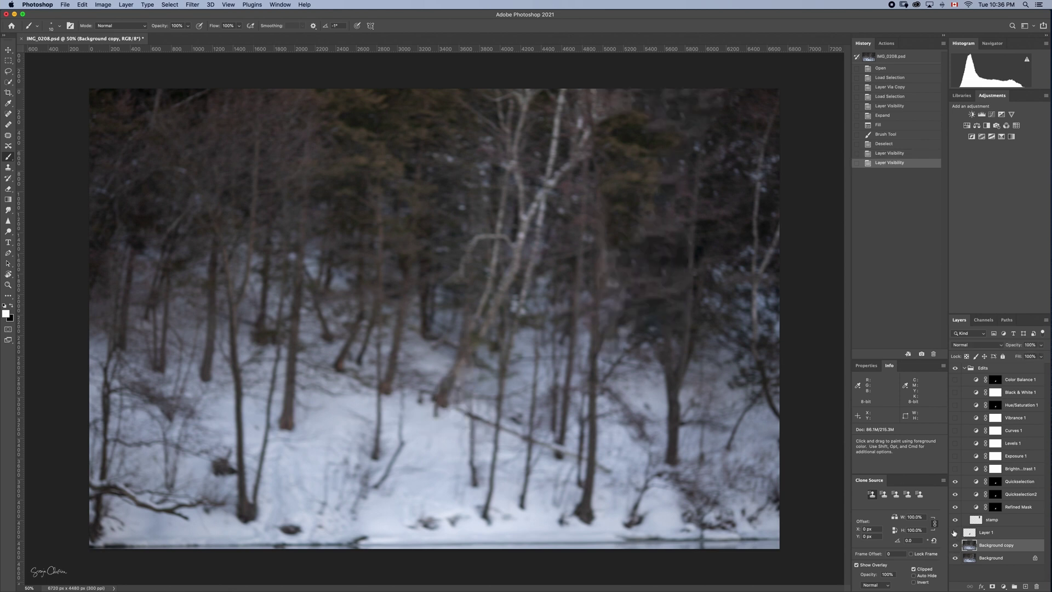
{"action": "left_click", "coordinate": [954, 532]}
{"action": "left_click", "coordinate": [955, 533]}
{"action": "left_click", "coordinate": [955, 533]}
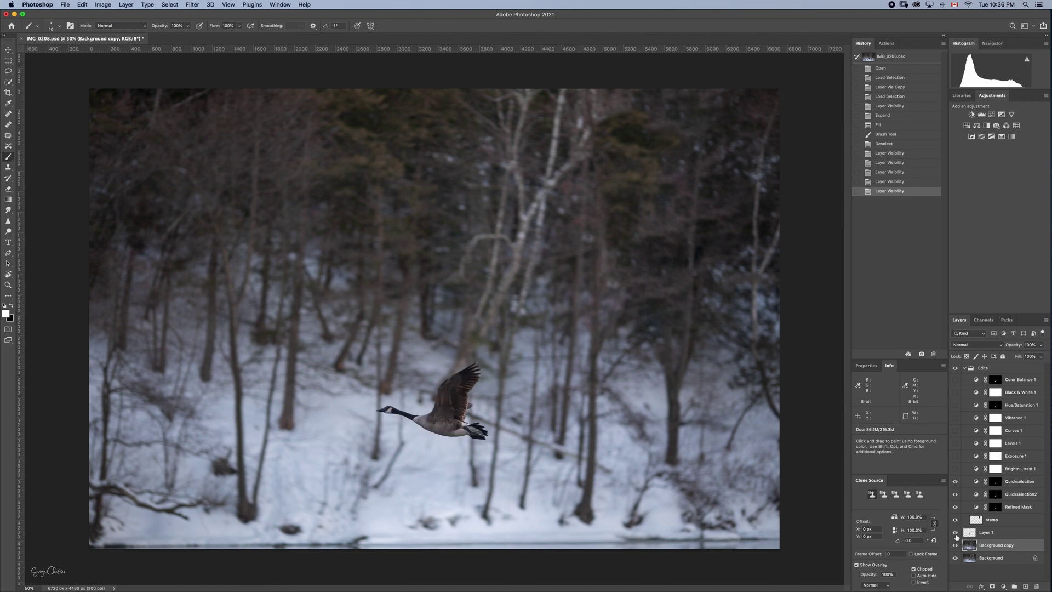
{"action": "left_click", "coordinate": [955, 534]}
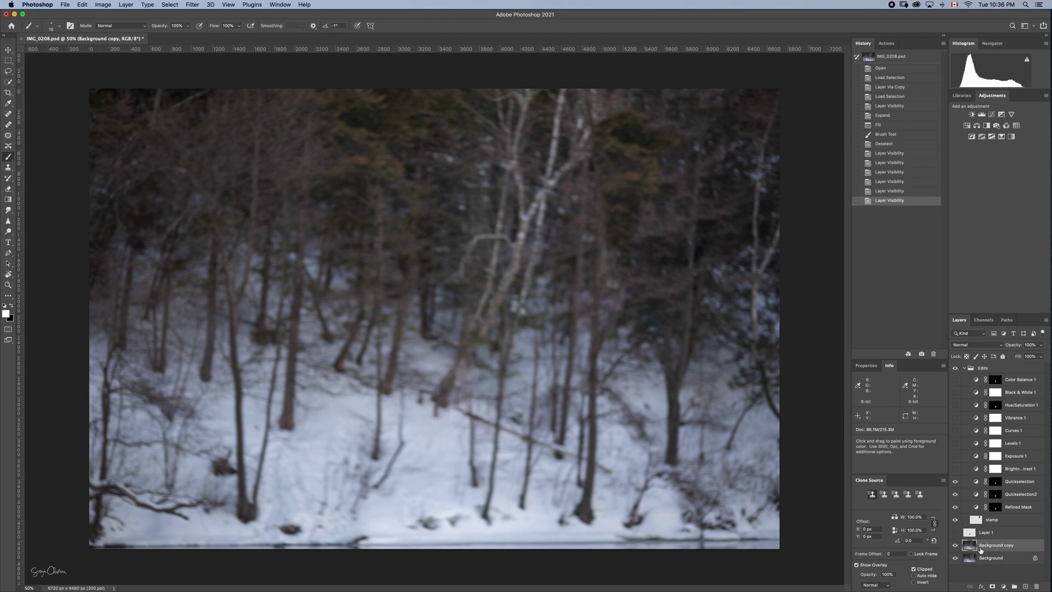
Convert the Background copy layer to a smart object and apply a Gaussian Blur with a radius of 173.6 pixels.
{"action": "right_click", "coordinate": [998, 549]}
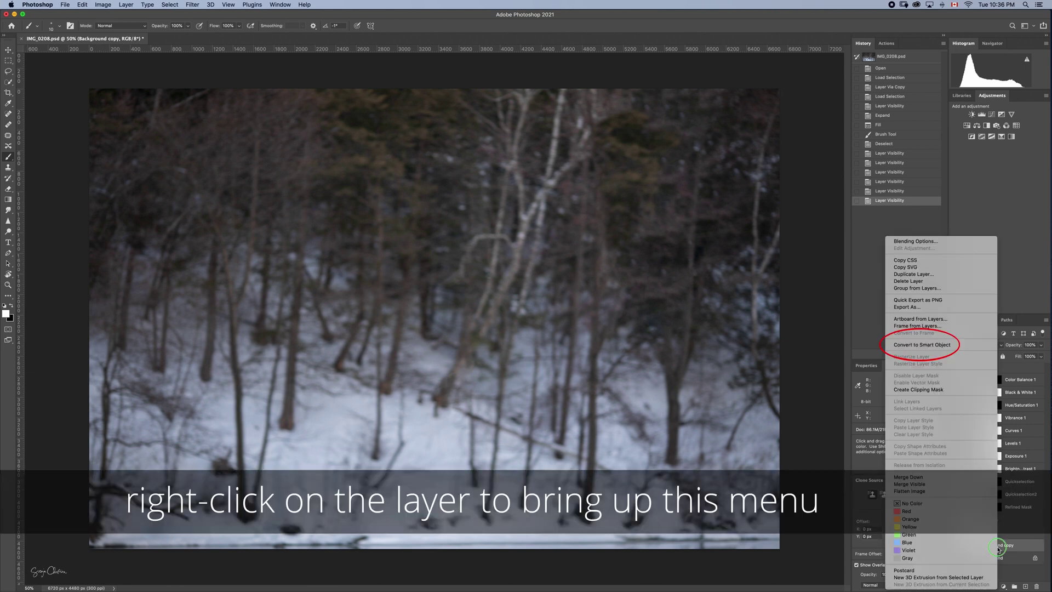
{"action": "left_click", "coordinate": [957, 345]}
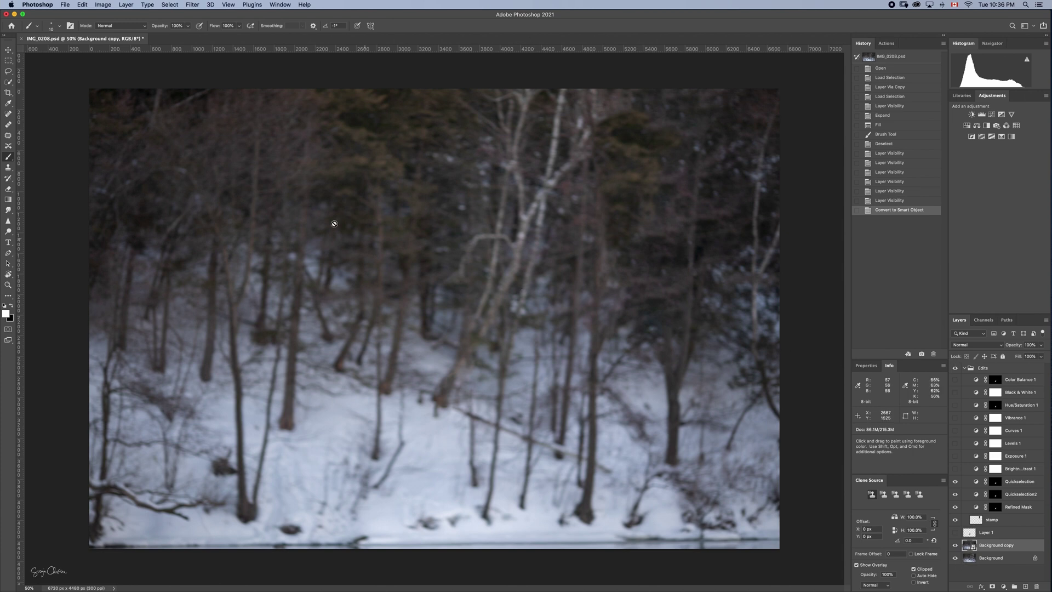
{"action": "left_click", "coordinate": [193, 5]}
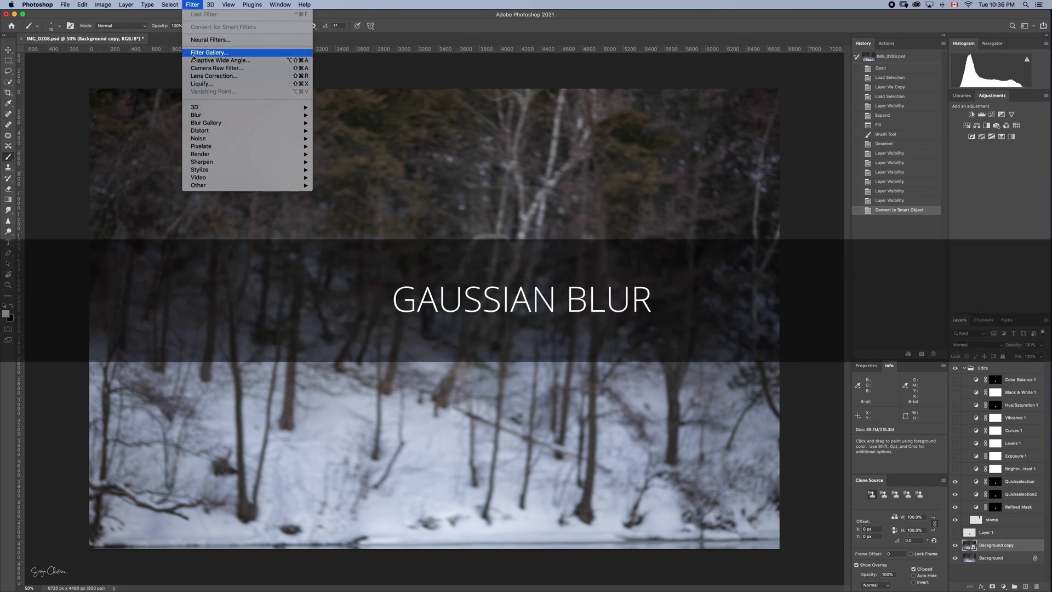
{"action": "mouse_move", "coordinate": [202, 117]}
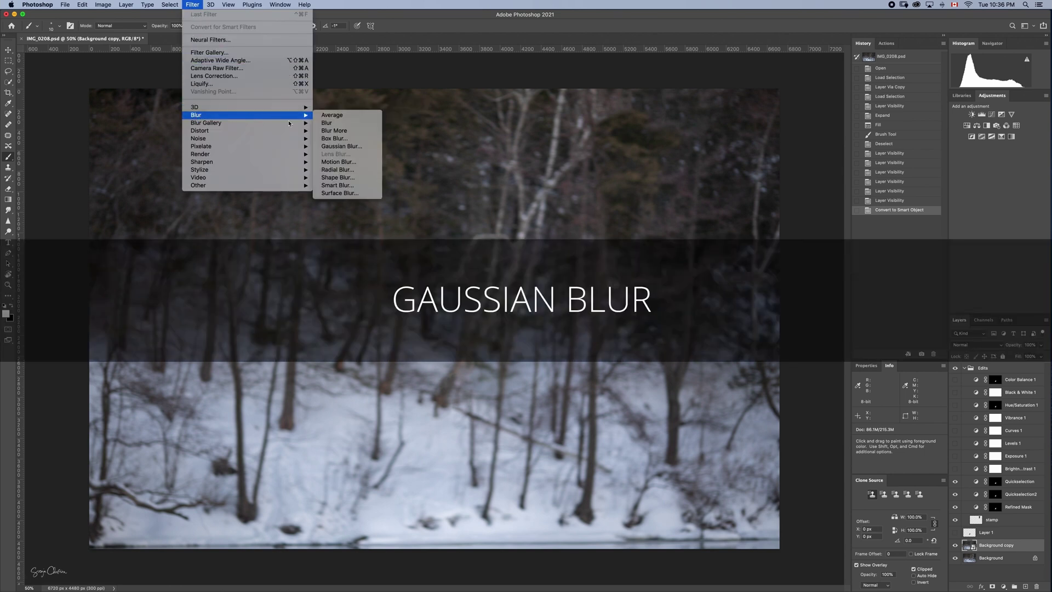
{"action": "left_click", "coordinate": [344, 146]}
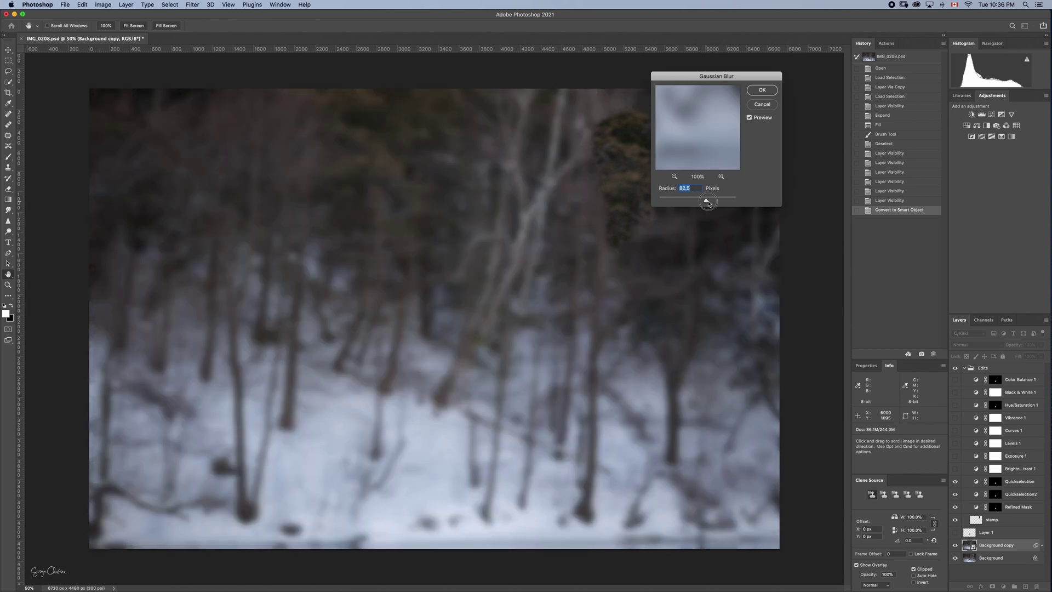
{"action": "left_click_drag", "start_coordinate": [707, 203], "coordinate": [718, 201]}
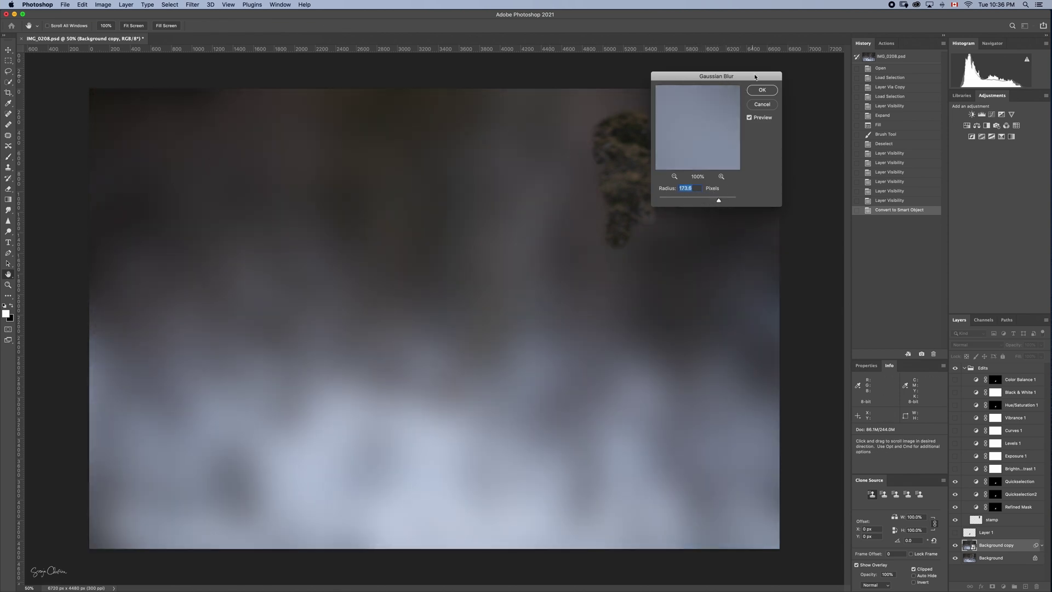
{"action": "left_click", "coordinate": [762, 90]}
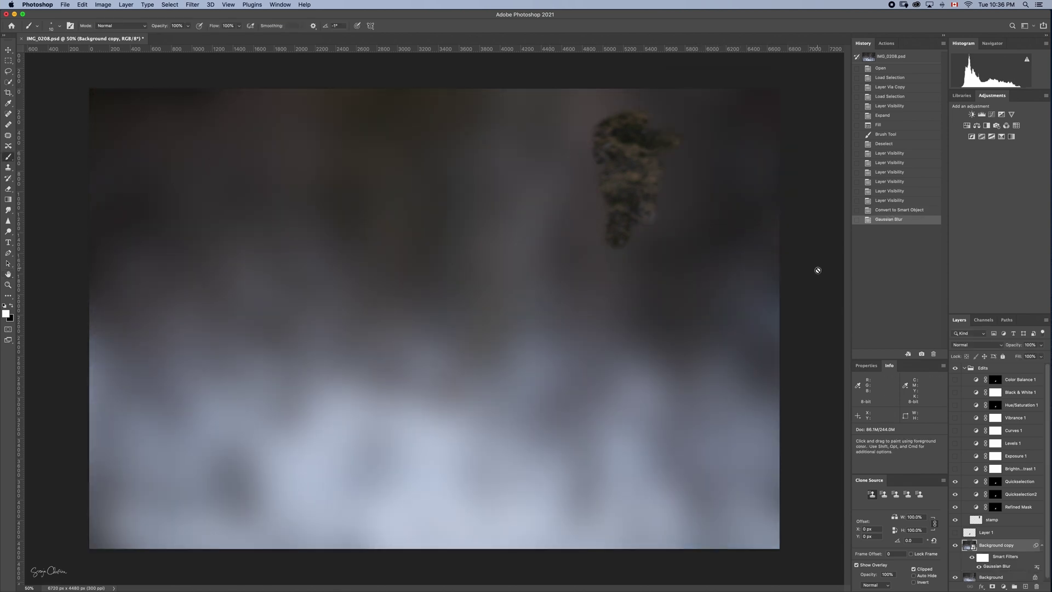
Hide the stamp layer and show the cut-out goose on Layer 1.
{"action": "left_click", "coordinate": [956, 519]}
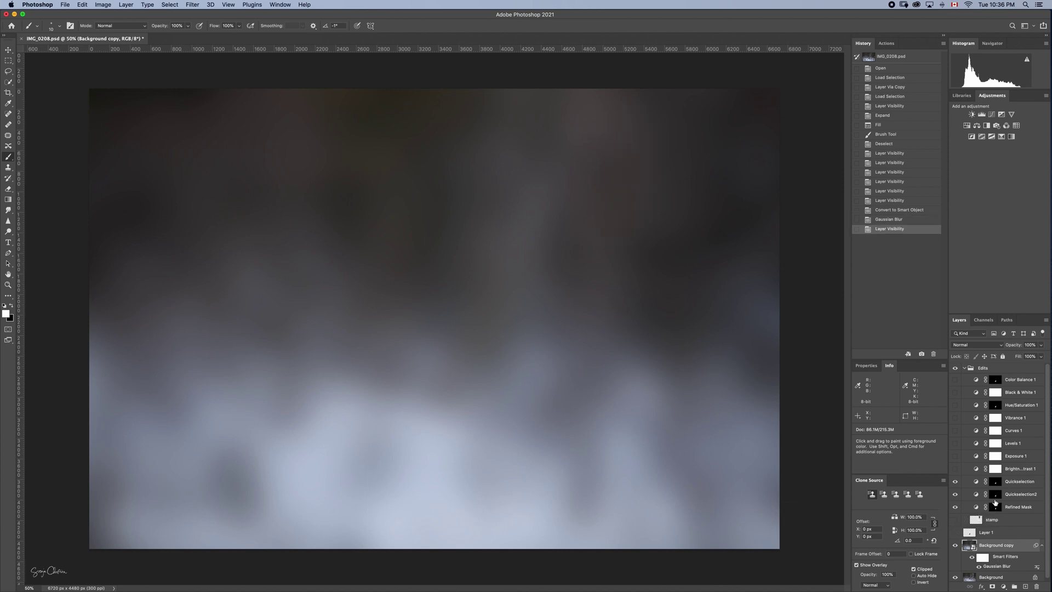
{"action": "left_click", "coordinate": [955, 532]}
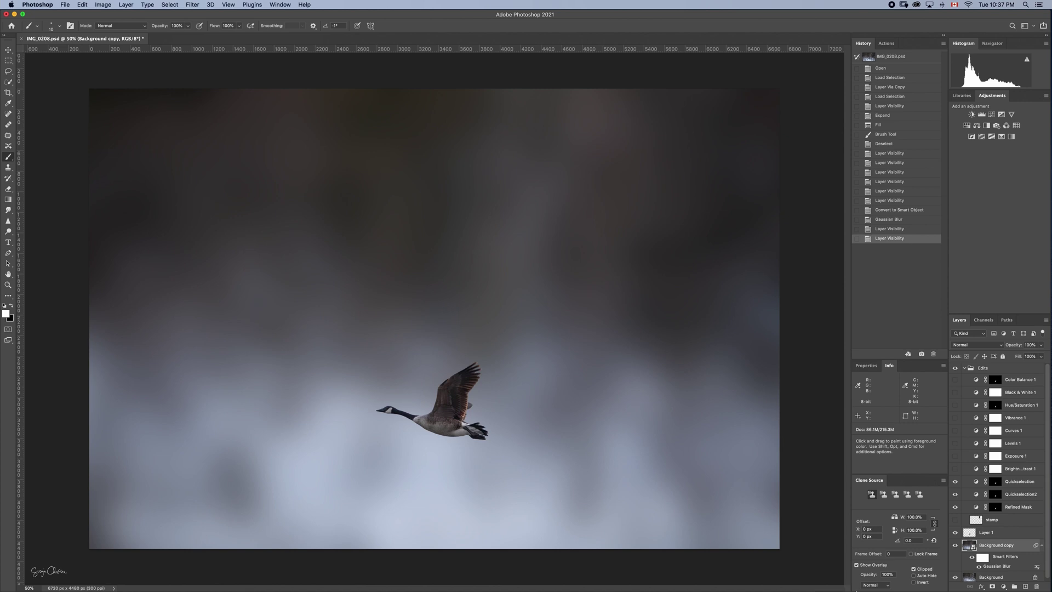
Reduce the Gaussian Blur smart filter's radius on the Background copy layer to 27.5 pixels.
{"action": "scroll", "coordinate": [997, 471], "scroll_direction": "down", "scroll_amount": 1}
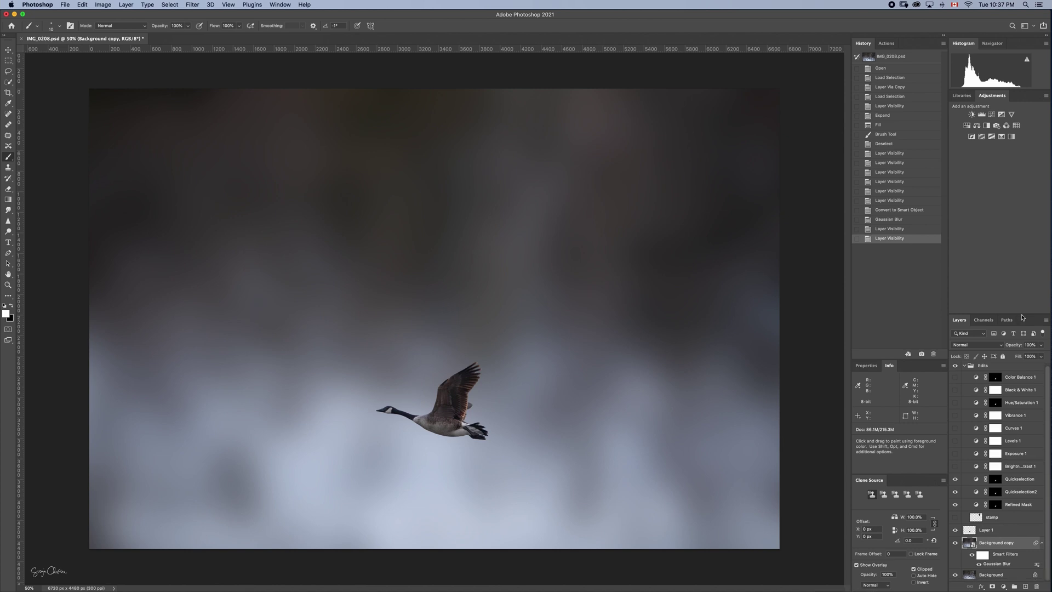
{"action": "left_click_drag", "start_coordinate": [1022, 316], "coordinate": [1023, 273]}
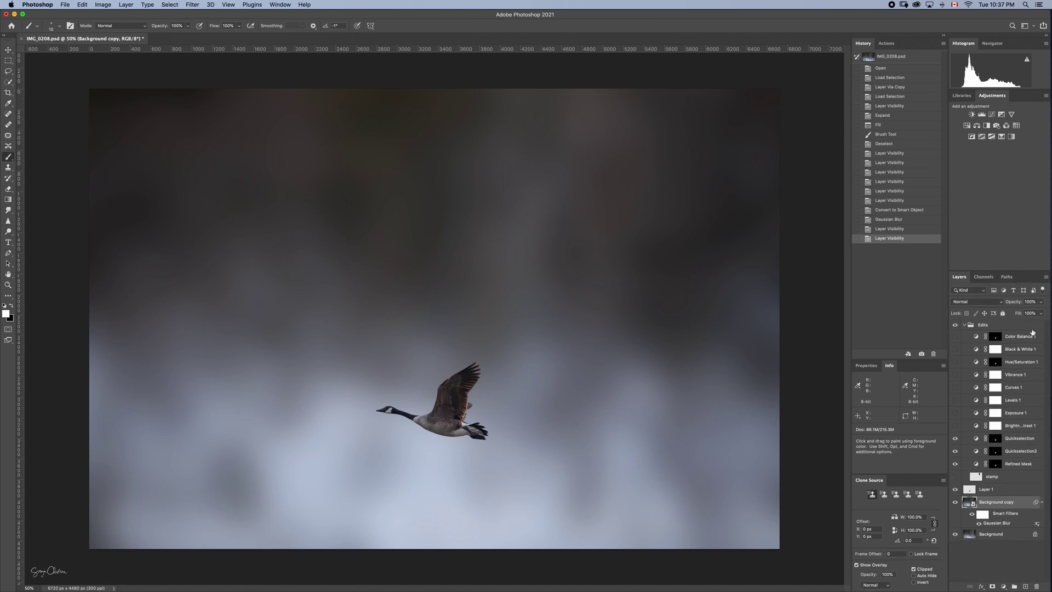
{"action": "double_click", "coordinate": [994, 523]}
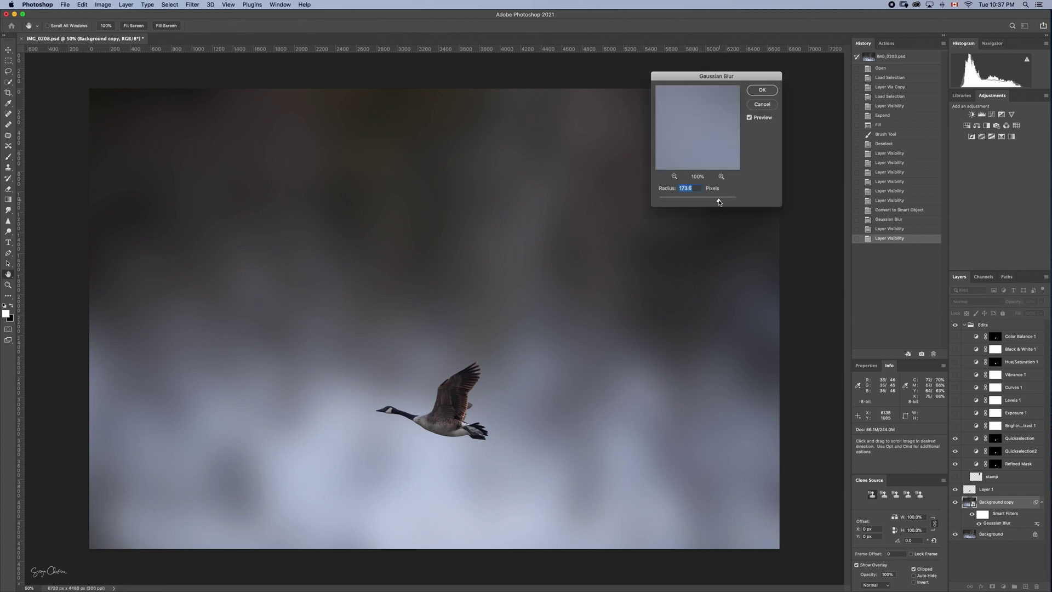
{"action": "left_click_drag", "start_coordinate": [719, 201], "coordinate": [694, 209]}
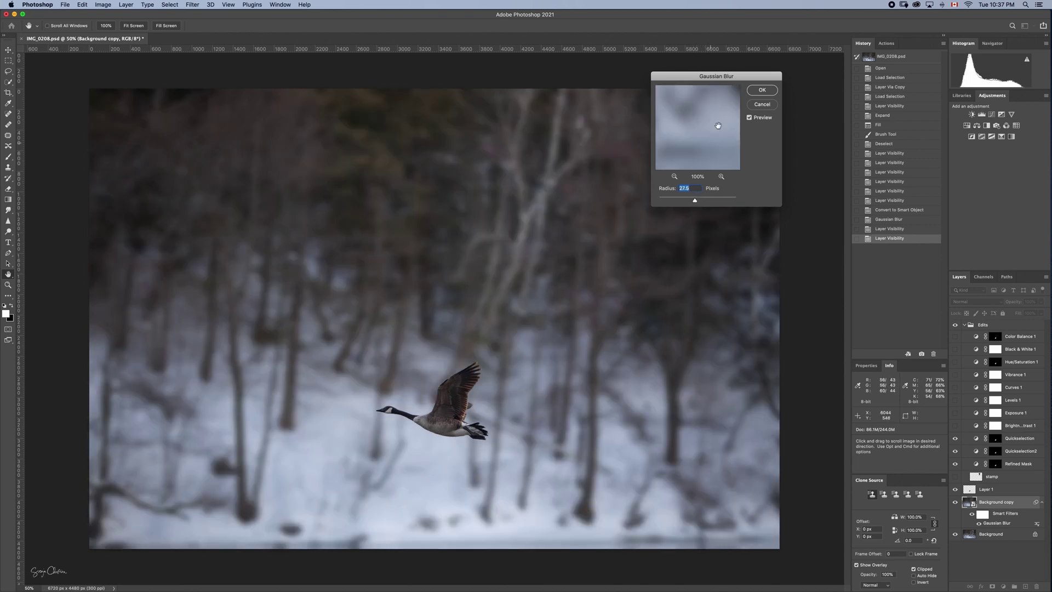
{"action": "left_click", "coordinate": [761, 90]}
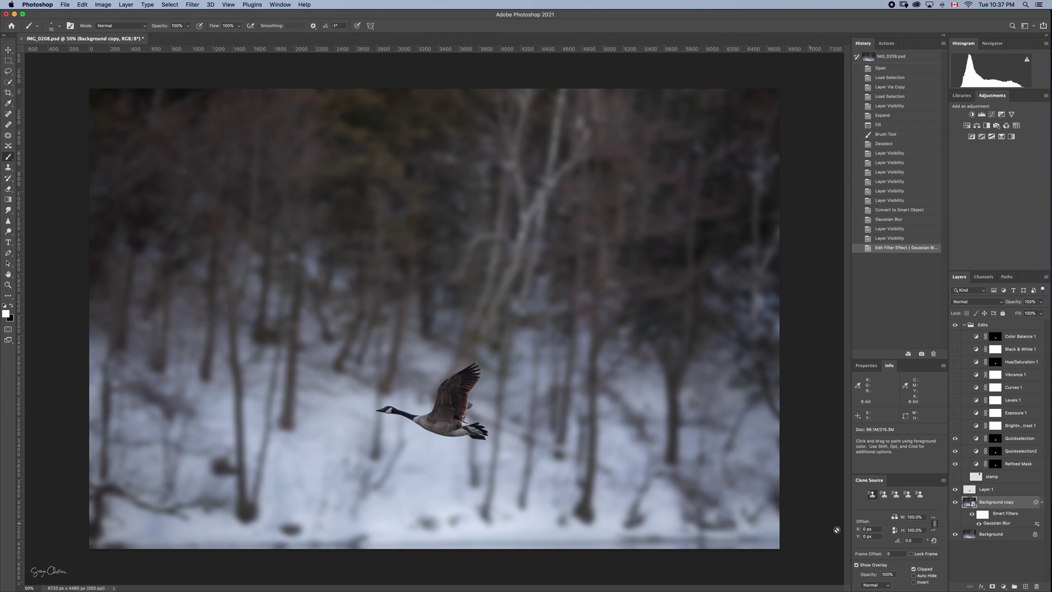
Compare the image with and without the blurred Background copy layer, keep it visible and select the Background layer.
{"action": "left_click", "coordinate": [955, 502]}
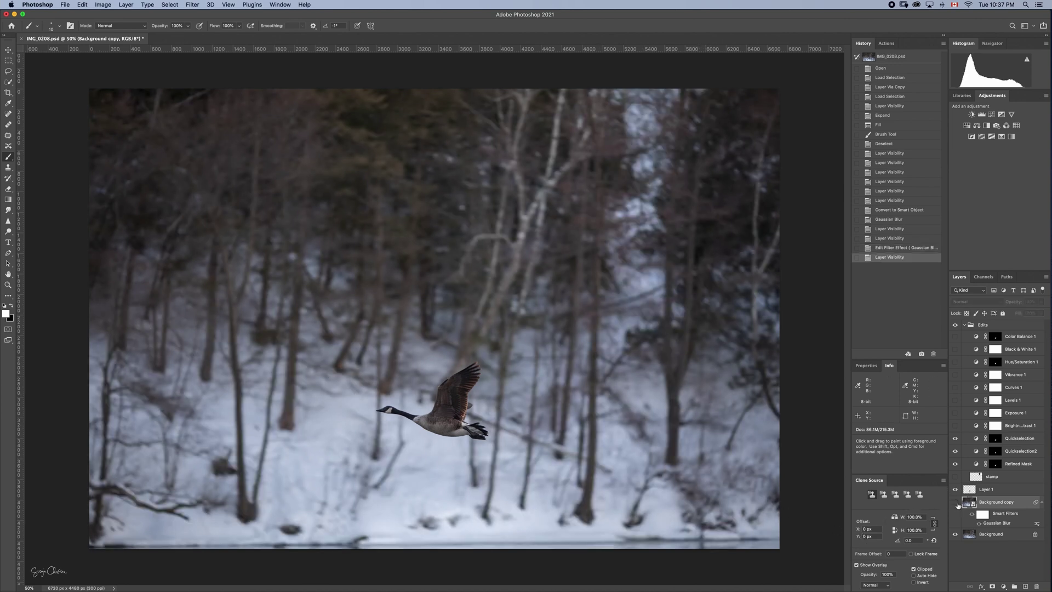
{"action": "left_click", "coordinate": [956, 502]}
{"action": "left_click", "coordinate": [956, 502]}
{"action": "left_click", "coordinate": [956, 503]}
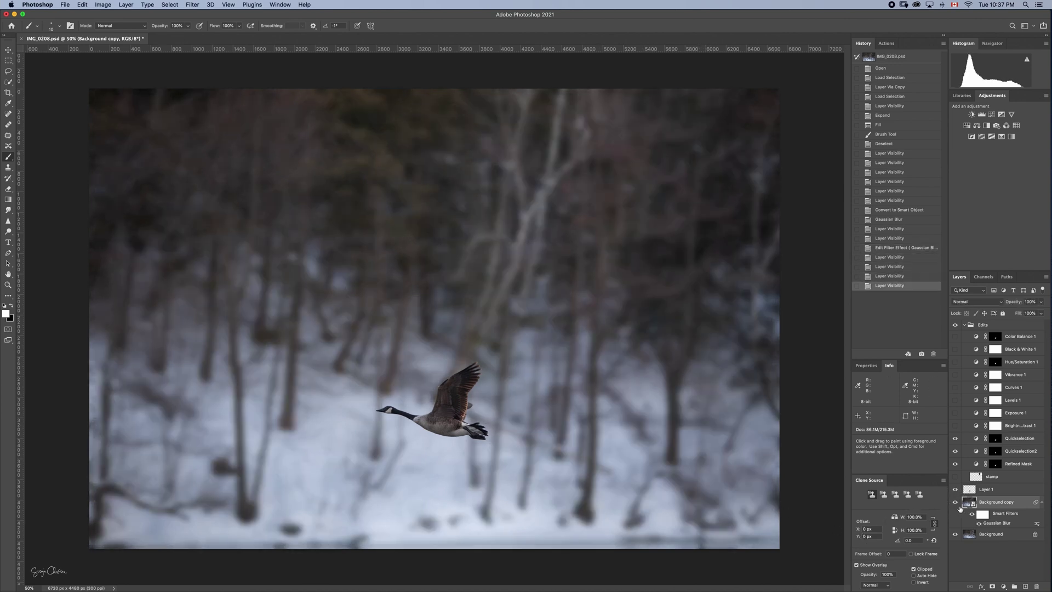
{"action": "left_click", "coordinate": [974, 537]}
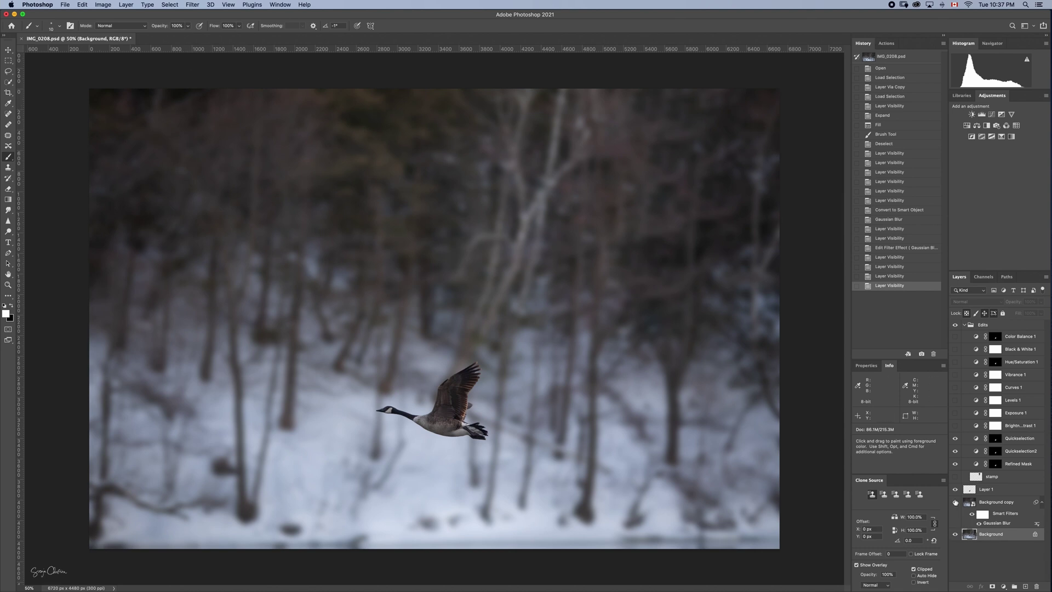
Hide the Background copy layer and Layer 1, and apply the last Gaussian Blur directly to the Background layer.
{"action": "left_click", "coordinate": [955, 502]}
{"action": "left_click", "coordinate": [954, 488]}
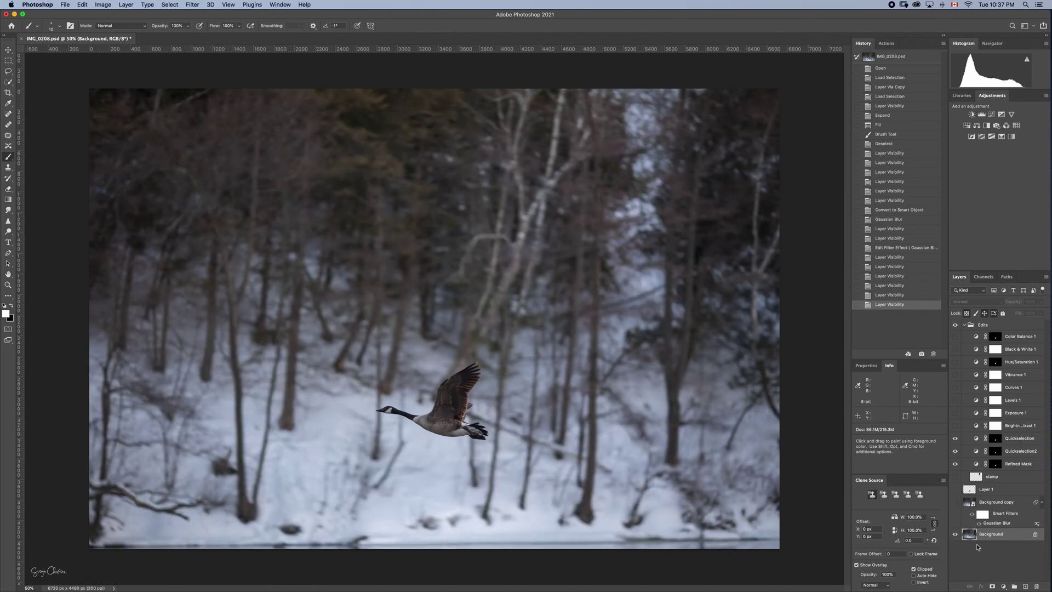
{"action": "left_click", "coordinate": [192, 4]}
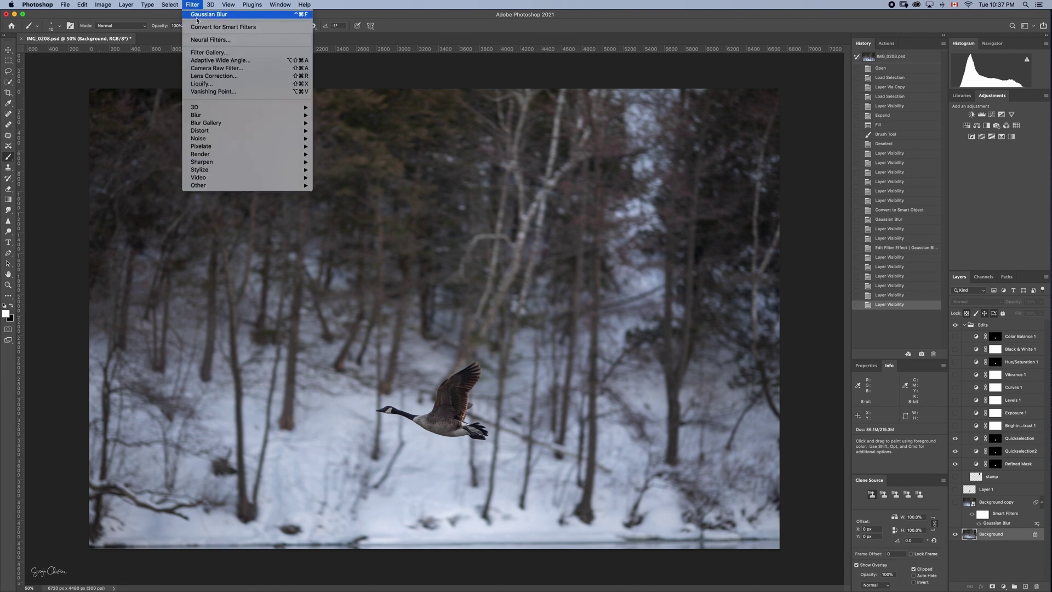
{"action": "left_click", "coordinate": [207, 15]}
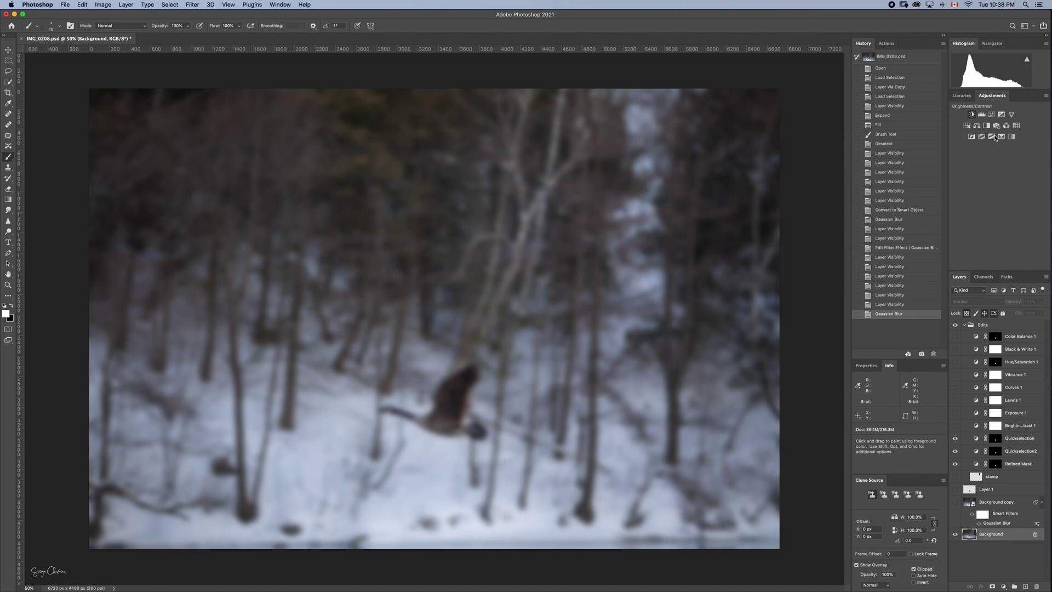
Add a Brightness/Contrast adjustment layer above the Background layer with brightness 22 and contrast 28.
{"action": "left_click", "coordinate": [972, 115]}
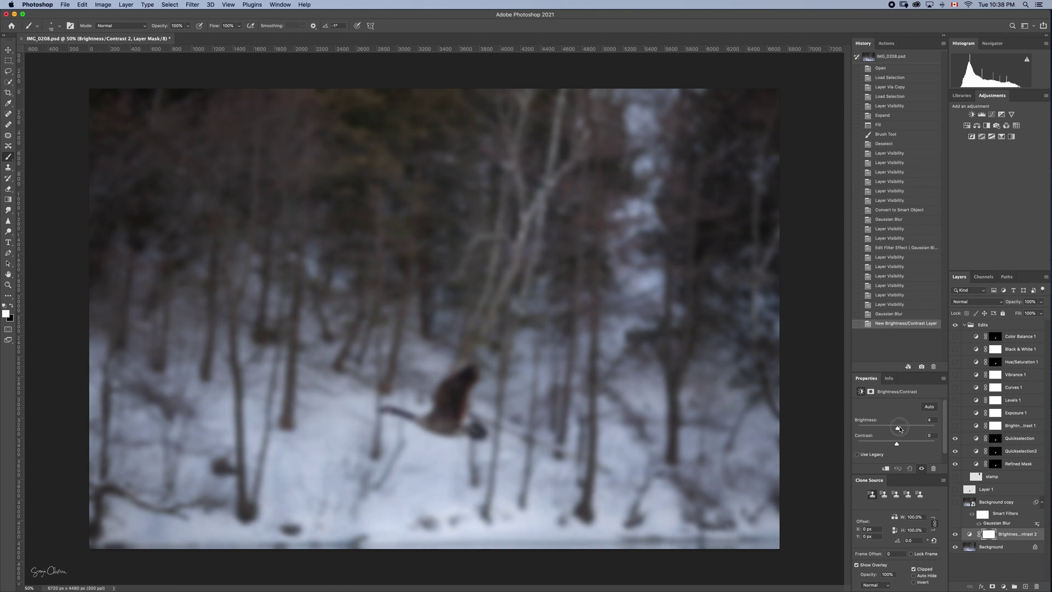
{"action": "left_click_drag", "start_coordinate": [896, 426], "coordinate": [908, 444]}
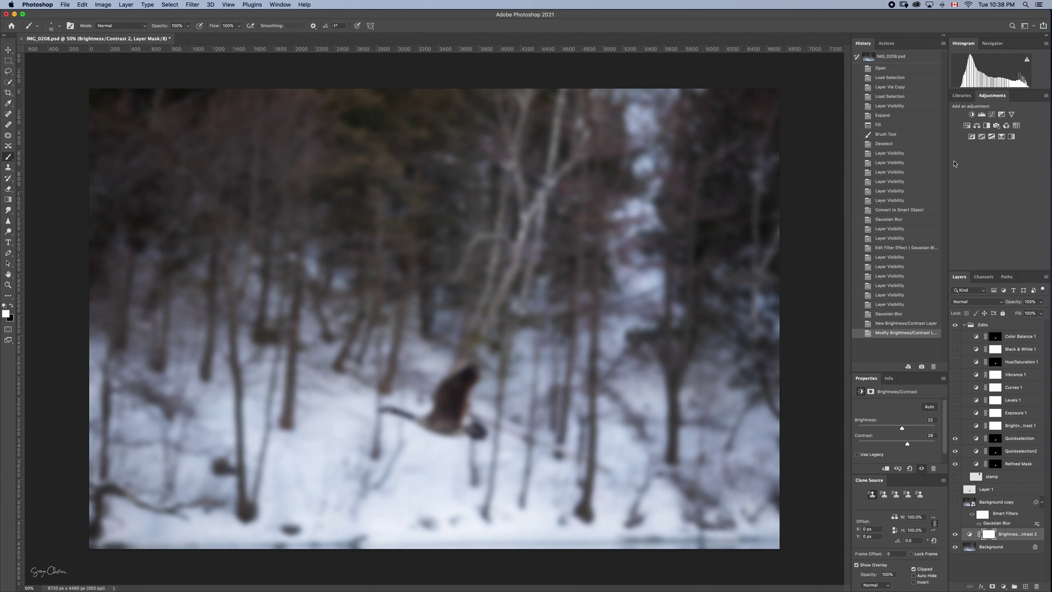
Add a Color Balance adjustment layer with midtones at +30, -27 and +45, and set its opacity to 58%.
{"action": "left_click", "coordinate": [977, 126]}
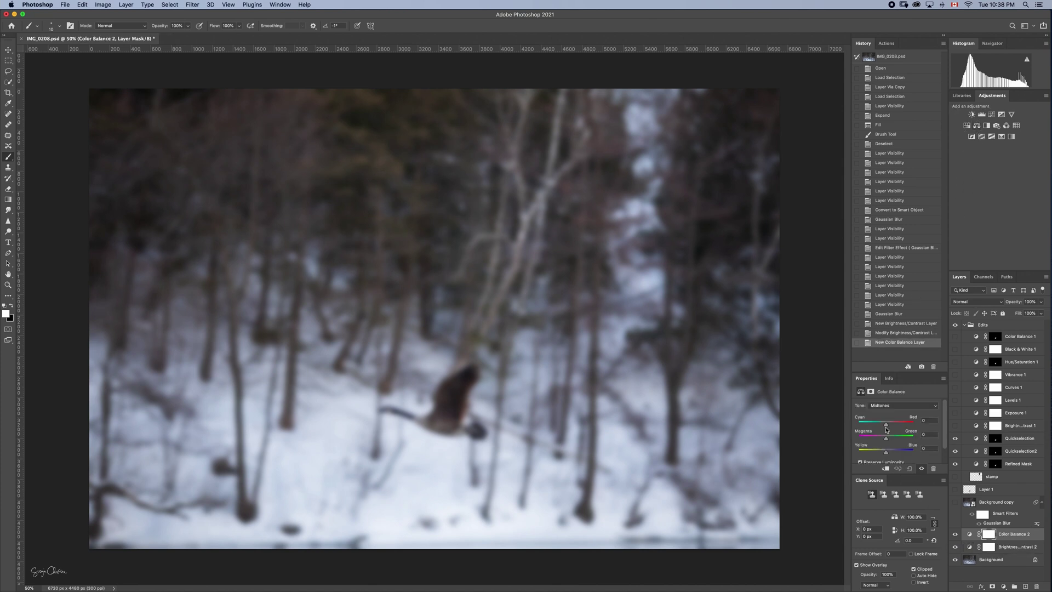
{"action": "left_click_drag", "start_coordinate": [886, 427], "coordinate": [898, 452]}
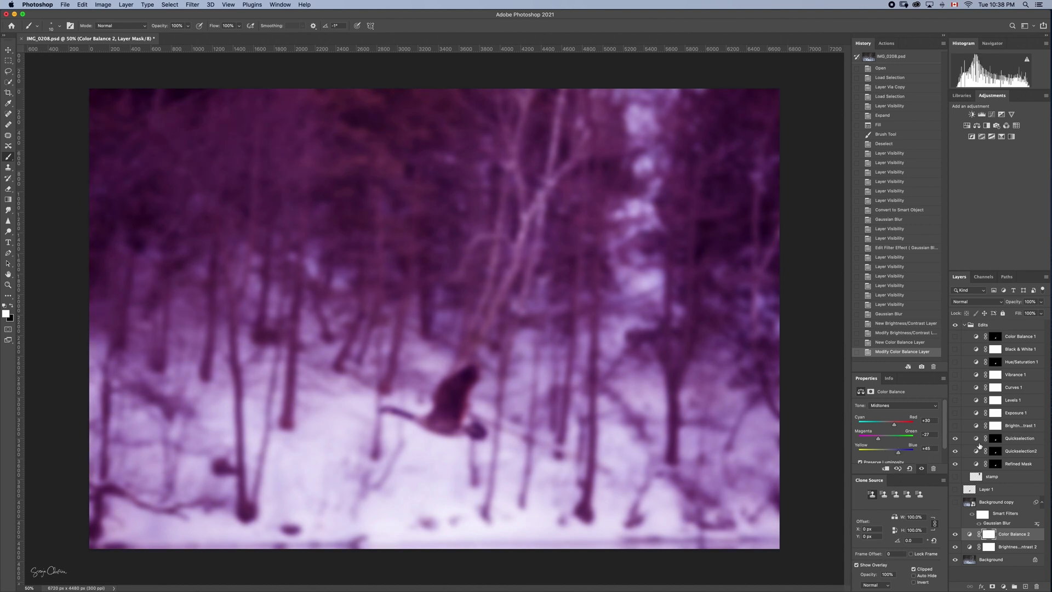
{"action": "mouse_move", "coordinate": [1017, 302]}
{"action": "left_mouse_down"}
{"action": "mouse_move", "coordinate": [1000, 304]}
{"action": "mouse_move", "coordinate": [1011, 303]}
{"action": "left_mouse_up"}
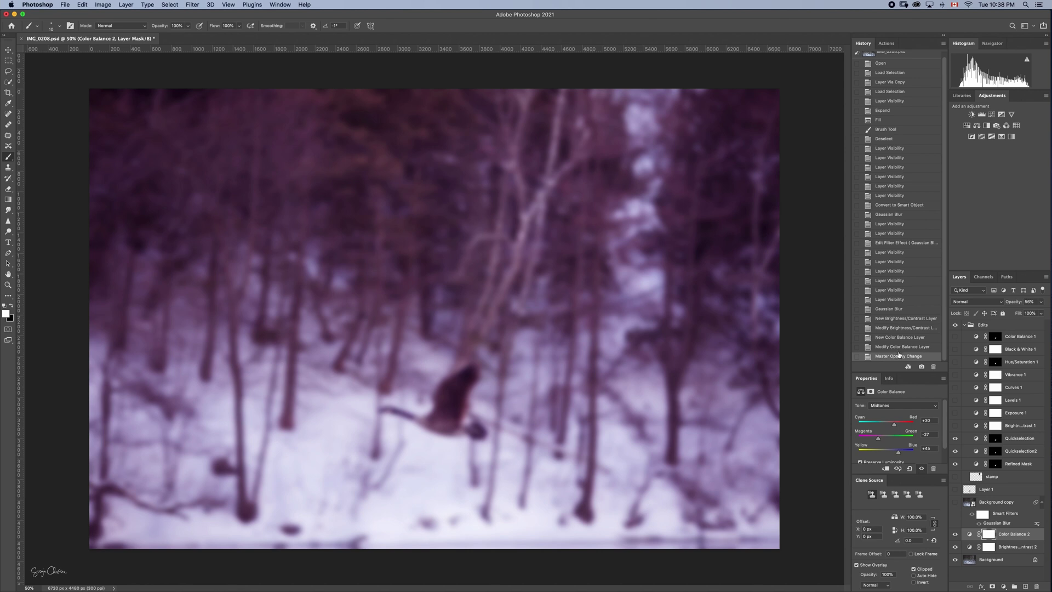
Revert to the history state before the Background layer was blurred, and show the Background copy layer and Layer 1.
{"action": "left_click", "coordinate": [887, 300]}
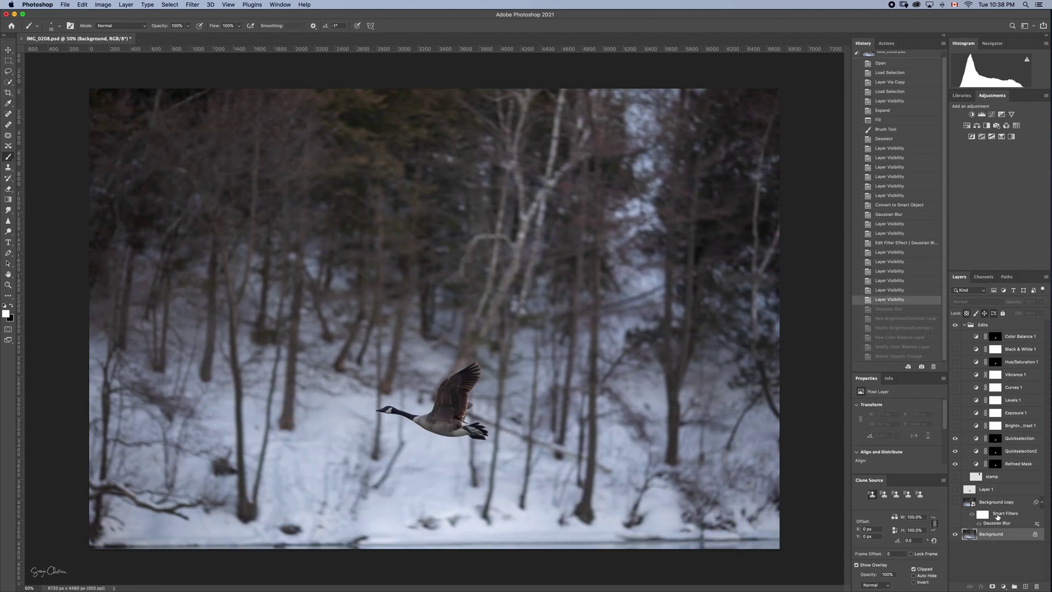
{"action": "left_click", "coordinate": [955, 502]}
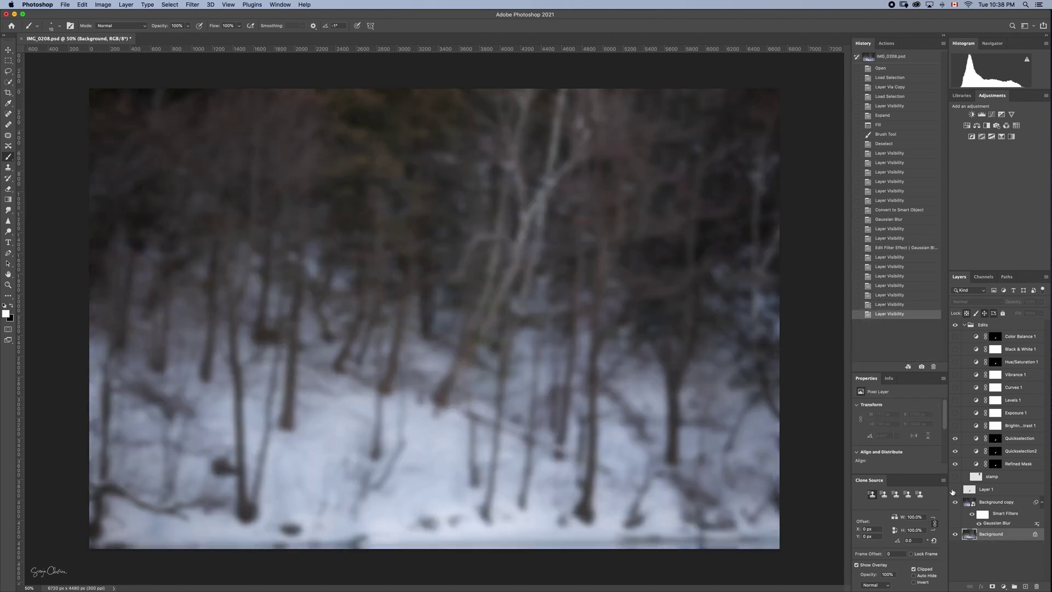
{"action": "left_click", "coordinate": [954, 488]}
Reopen the Gaussian Blur smart filter on the Background copy layer and accept its settings.
{"action": "left_click", "coordinate": [994, 525]}
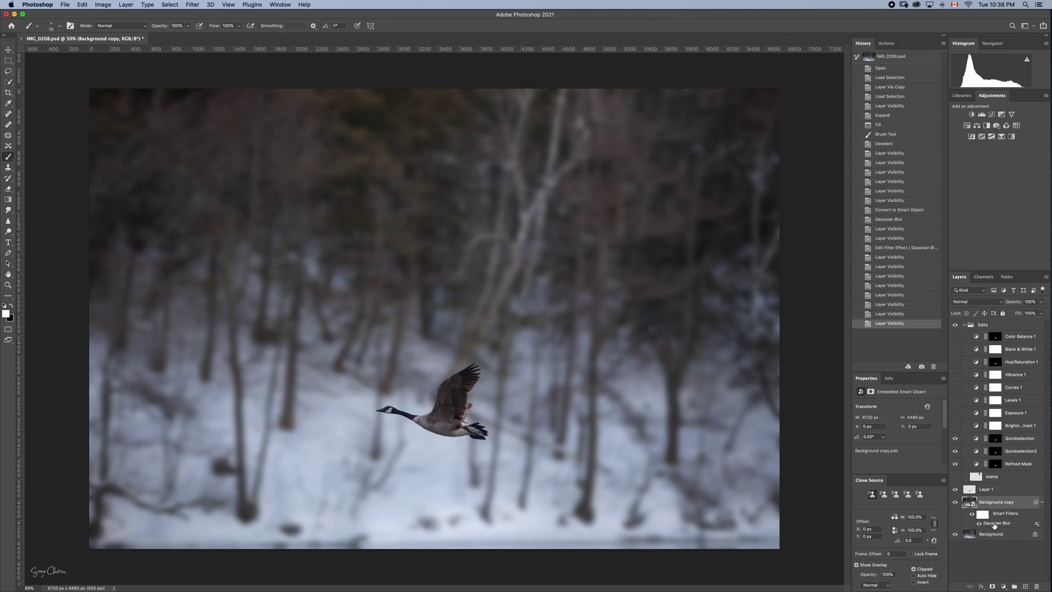
{"action": "double_click", "coordinate": [995, 524]}
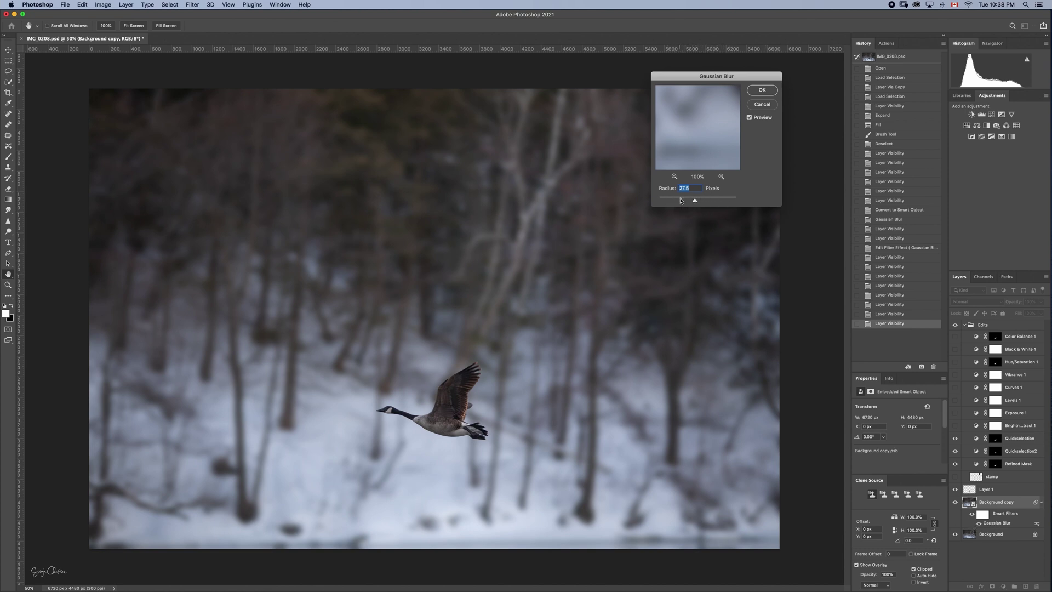
{"action": "left_click", "coordinate": [761, 91]}
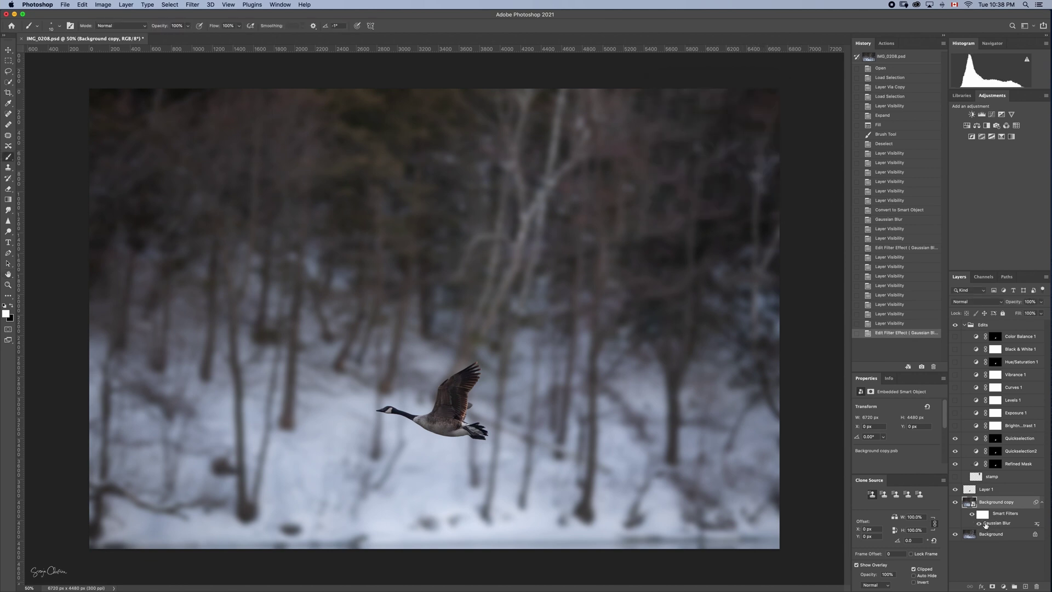
Try the Average and Motion Blur filters on the Background copy layer.
{"action": "left_click", "coordinate": [192, 5]}
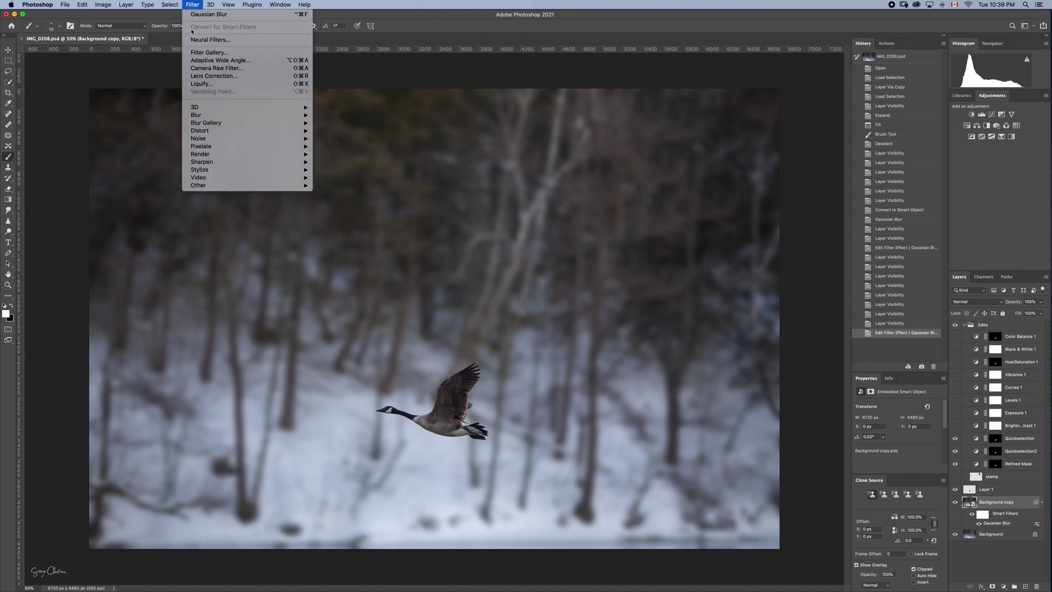
{"action": "mouse_move", "coordinate": [274, 115]}
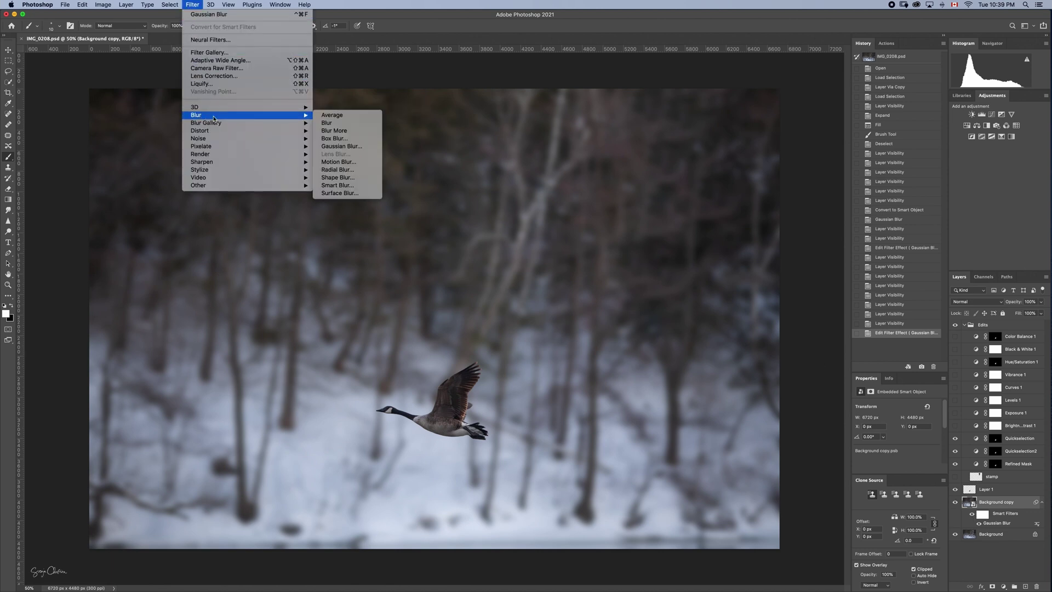
{"action": "left_click", "coordinate": [332, 116]}
{"action": "mouse_move", "coordinate": [298, 123]}
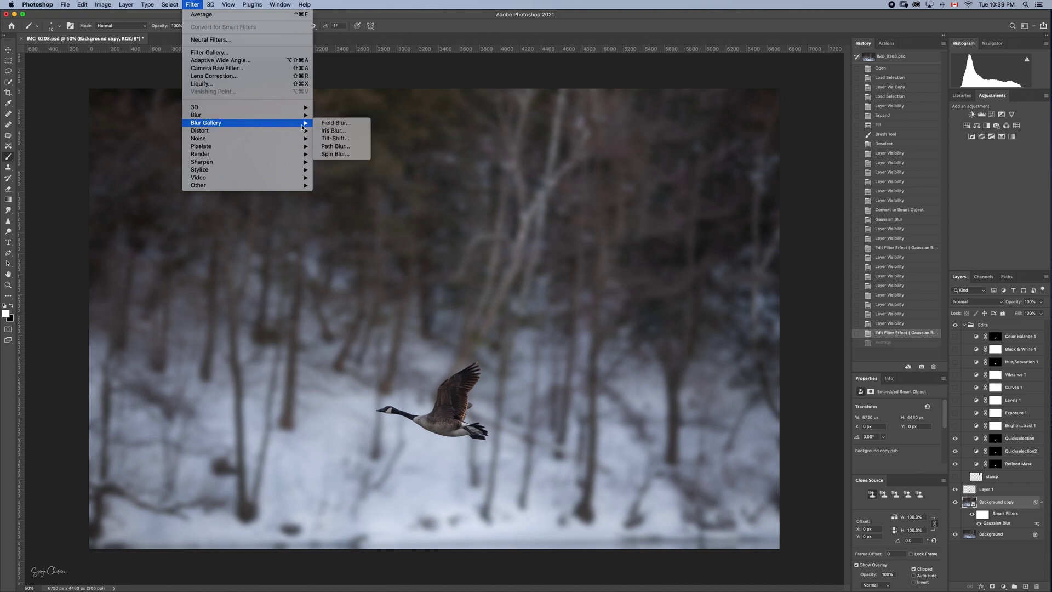
{"action": "mouse_move", "coordinate": [254, 115]}
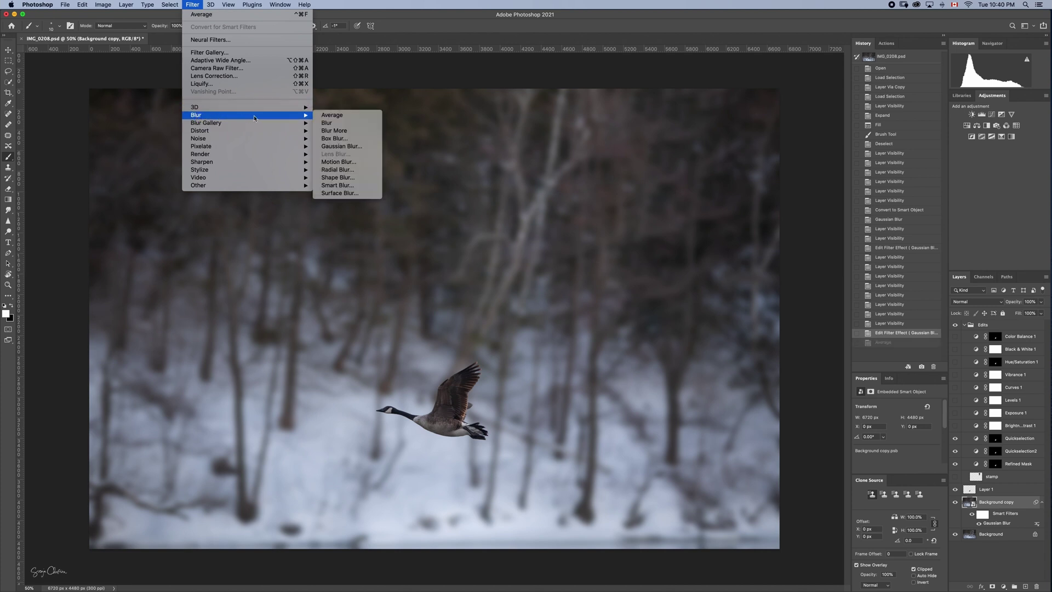
{"action": "left_click", "coordinate": [338, 162]}
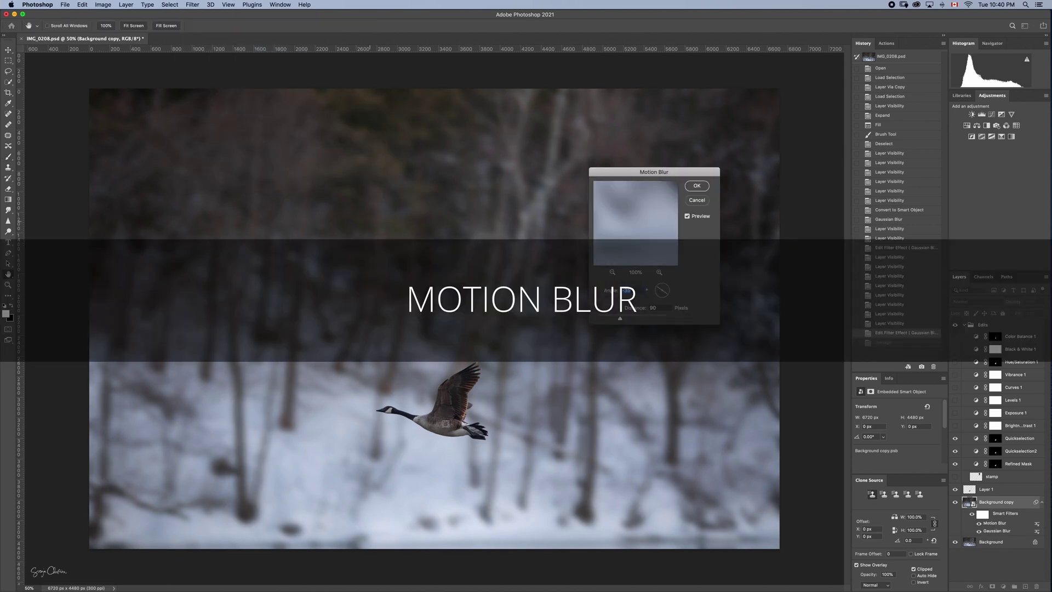
{"action": "left_click", "coordinate": [697, 201]}
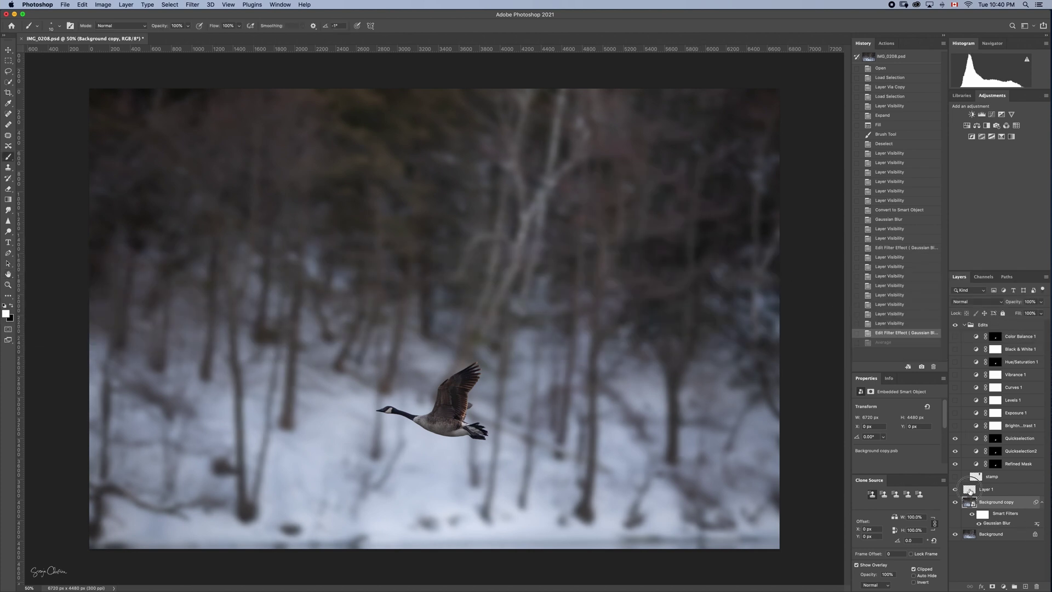
Convert Layer 1 with the cut-out bird to a smart object and rename it goose.
{"action": "left_click", "coordinate": [969, 491]}
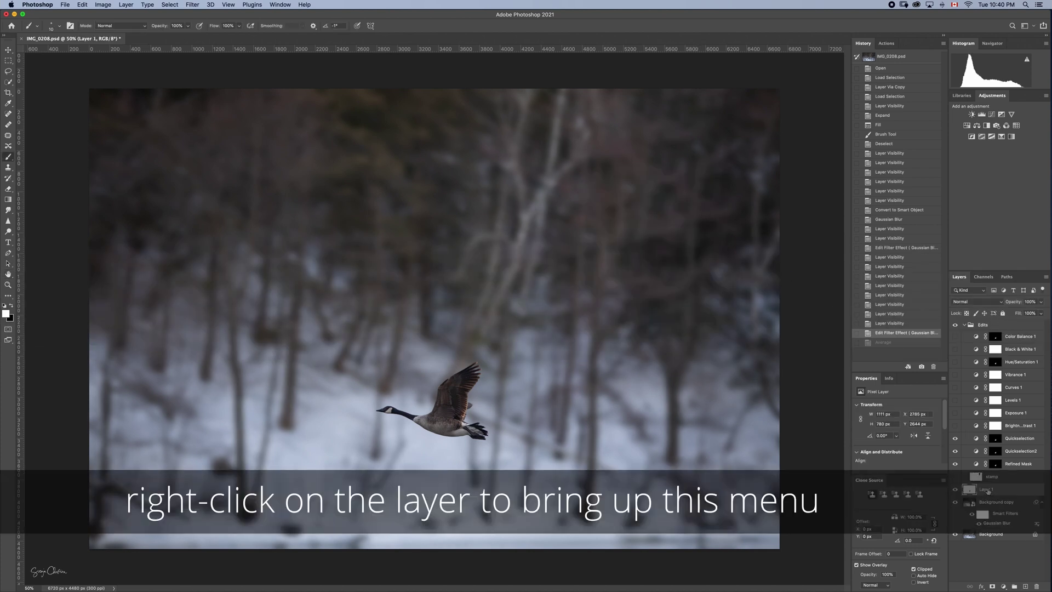
{"action": "right_click", "coordinate": [988, 490]}
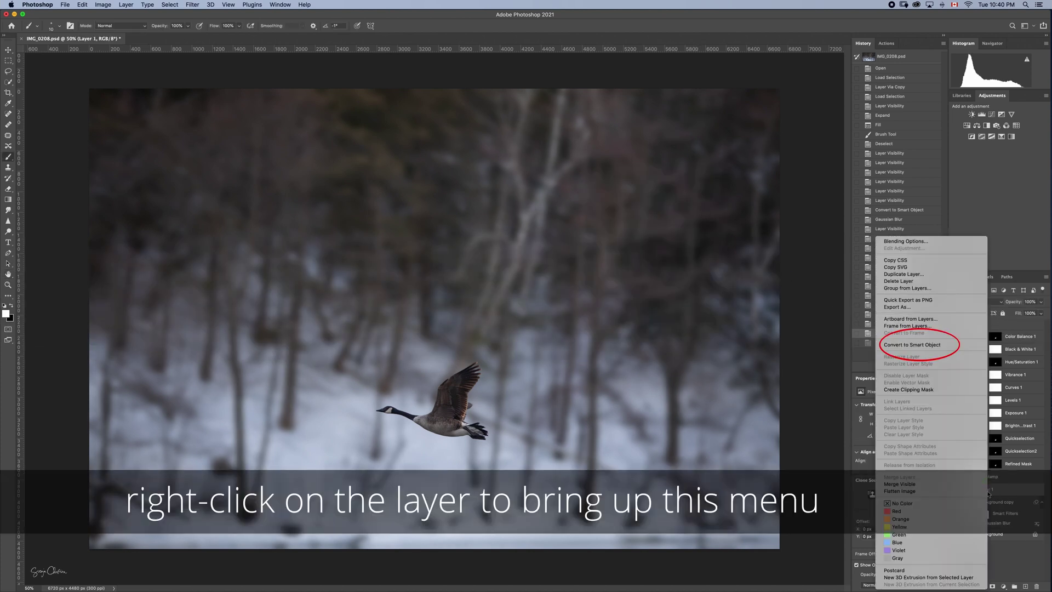
{"action": "left_click", "coordinate": [952, 344]}
{"action": "double_click", "coordinate": [985, 489]}
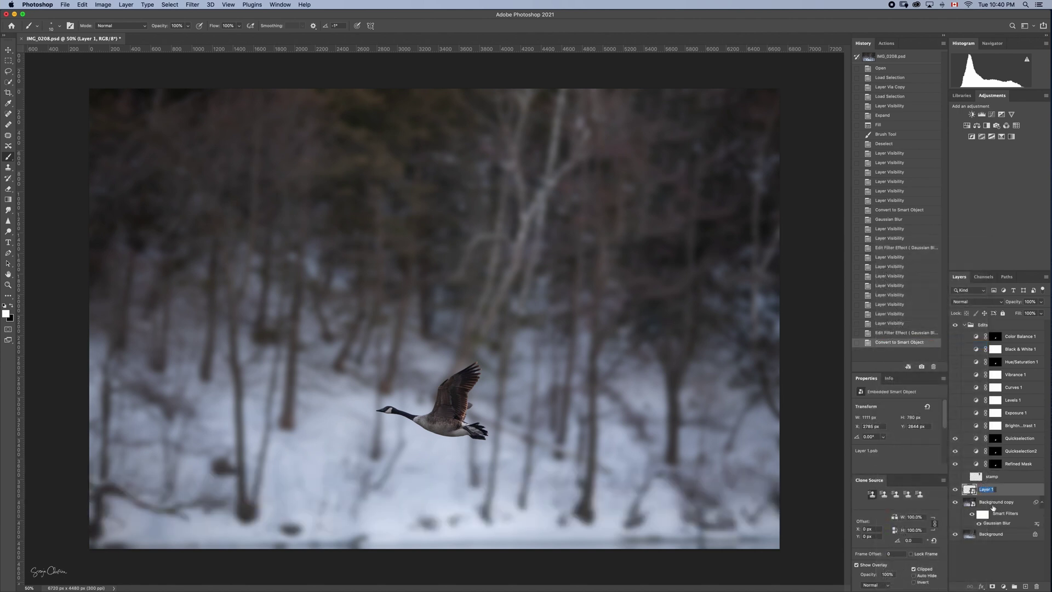
{"action": "type", "text": "goose"}
{"action": "key", "text": "Return"}
Apply a Motion Blur smart filter to the goose layer with an angle of -1° and a distance of 228 pixels.
{"action": "left_click", "coordinate": [192, 4]}
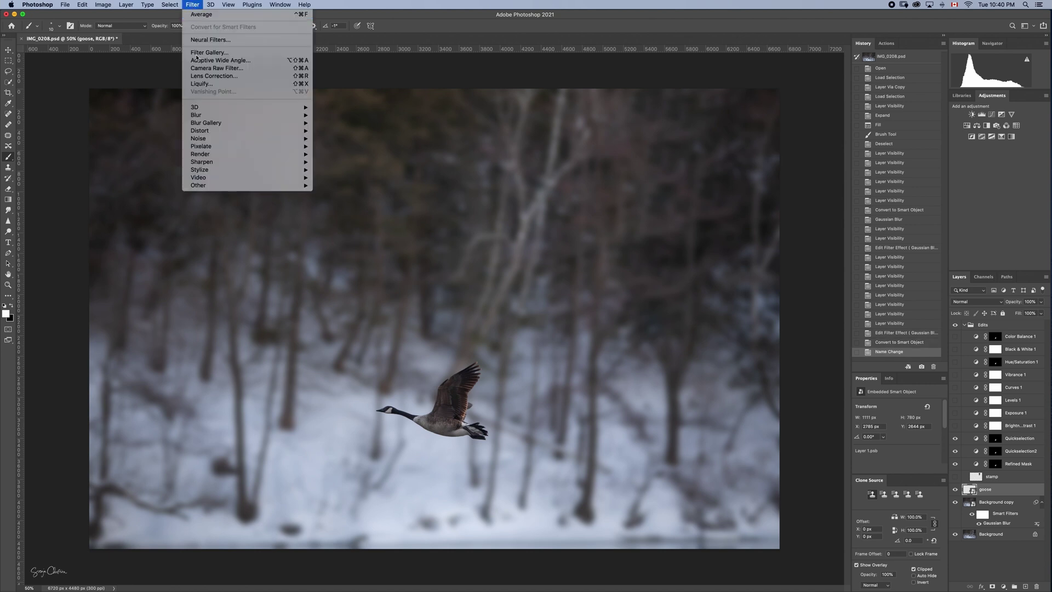
{"action": "mouse_move", "coordinate": [296, 115]}
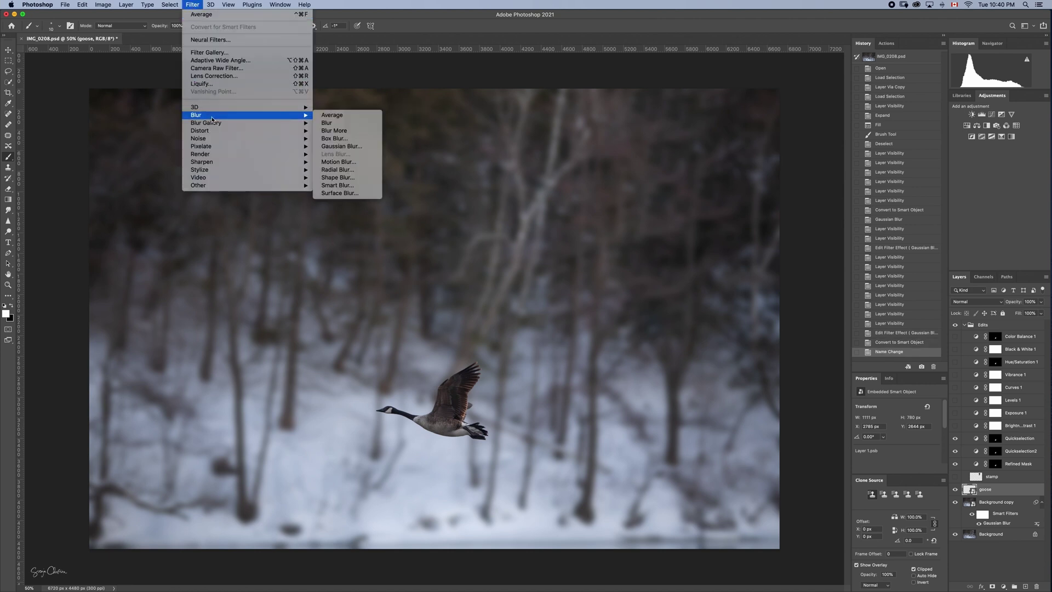
{"action": "left_click", "coordinate": [338, 162]}
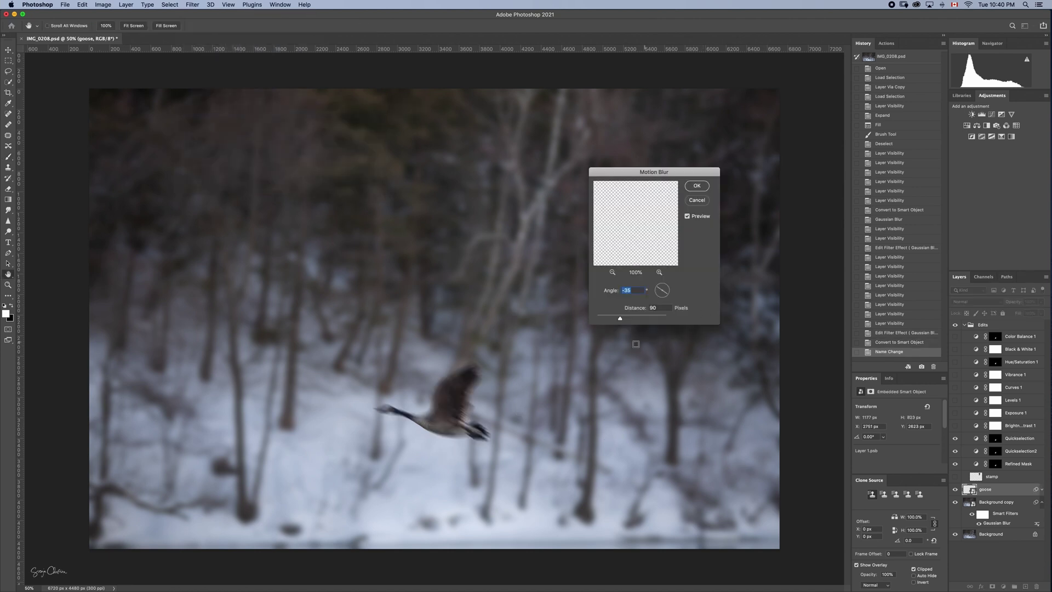
{"action": "left_click", "coordinate": [663, 285]}
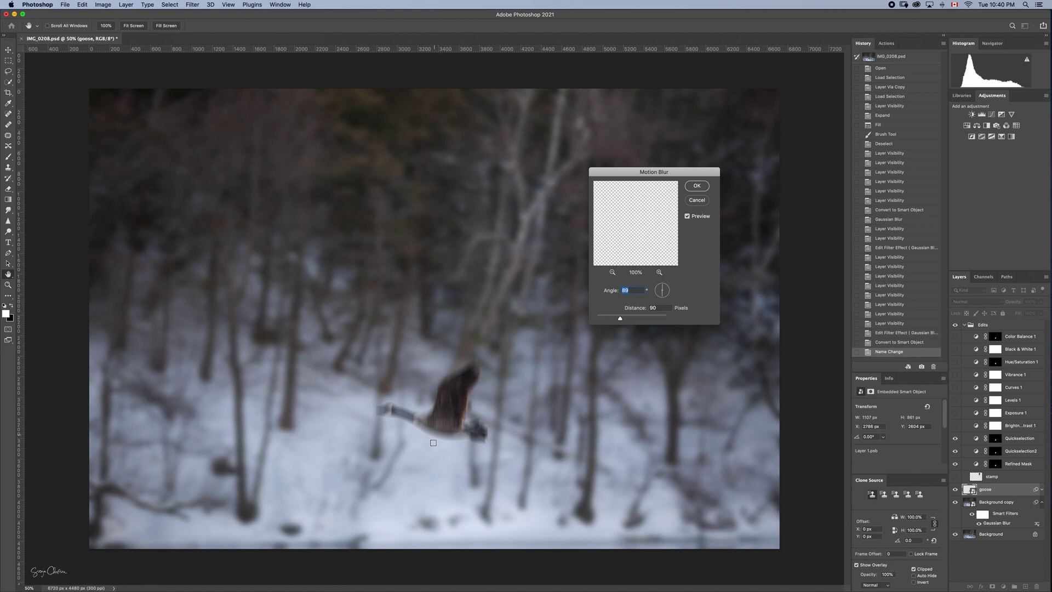
{"action": "left_click_drag", "start_coordinate": [662, 286], "coordinate": [651, 292]}
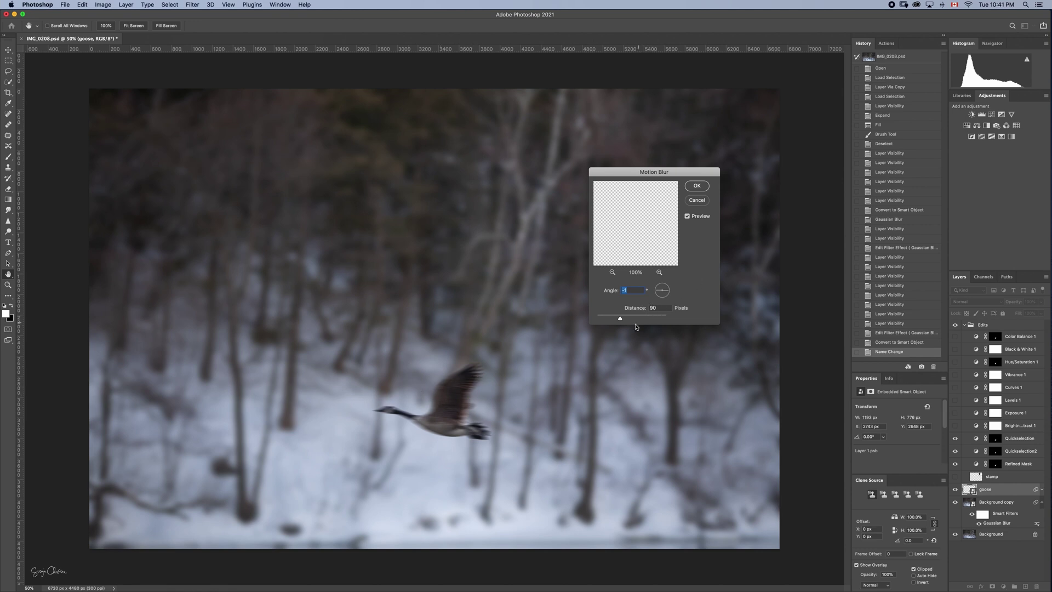
{"action": "mouse_move", "coordinate": [619, 321]}
{"action": "left_mouse_down"}
{"action": "mouse_move", "coordinate": [598, 323]}
{"action": "mouse_move", "coordinate": [637, 323]}
{"action": "left_mouse_up"}
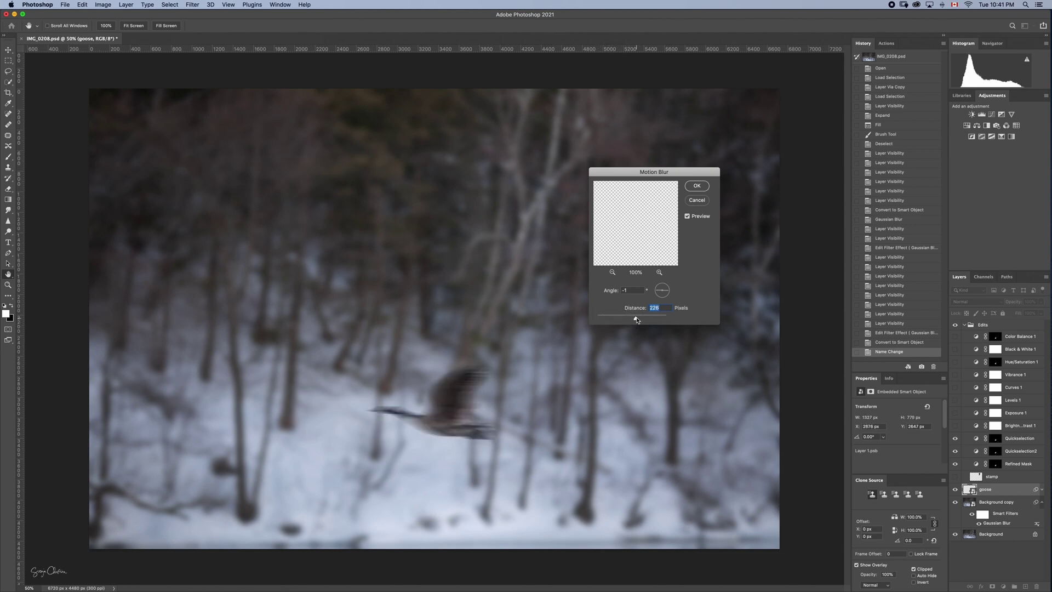
{"action": "left_click", "coordinate": [695, 185]}
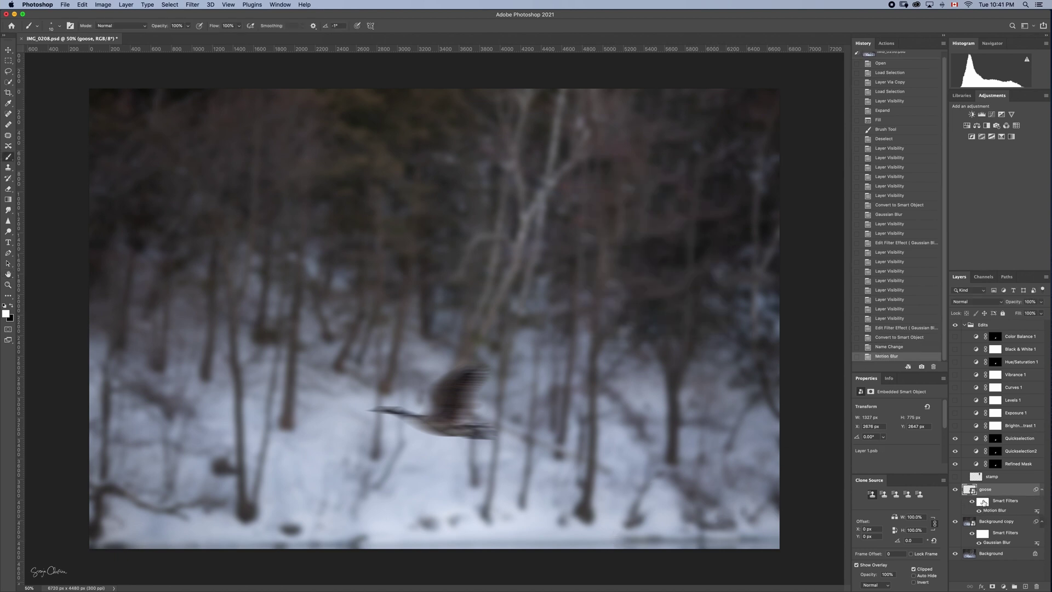
Paint black on the goose layer's filter mask to remove the Motion Blur from the head, neck, body and front of the wing.
{"action": "left_click", "coordinate": [983, 501]}
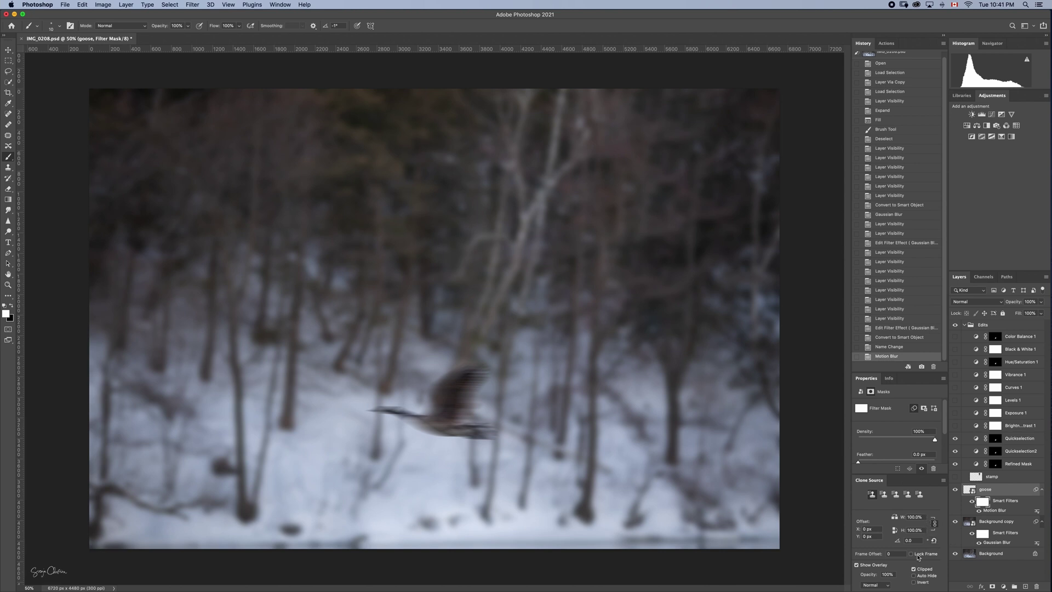
{"action": "key", "text": "x"}
{"action": "mouse_move", "coordinate": [458, 365]}
{"action": "left_mouse_down"}
{"action": "mouse_move", "coordinate": [436, 389]}
{"action": "mouse_move", "coordinate": [440, 373]}
{"action": "mouse_move", "coordinate": [448, 368]}
{"action": "mouse_move", "coordinate": [449, 383]}
{"action": "mouse_move", "coordinate": [459, 373]}
{"action": "mouse_move", "coordinate": [429, 410]}
{"action": "mouse_move", "coordinate": [368, 408]}
{"action": "mouse_move", "coordinate": [388, 403]}
{"action": "mouse_move", "coordinate": [396, 407]}
{"action": "mouse_move", "coordinate": [385, 412]}
{"action": "mouse_move", "coordinate": [436, 439]}
{"action": "mouse_move", "coordinate": [367, 407]}
{"action": "mouse_move", "coordinate": [417, 402]}
{"action": "left_mouse_up"}
{"action": "mouse_move", "coordinate": [453, 460]}
{"action": "left_mouse_down"}
{"action": "mouse_move", "coordinate": [446, 451]}
{"action": "mouse_move", "coordinate": [477, 444]}
{"action": "left_mouse_up"}
{"action": "left_click_drag", "start_coordinate": [476, 443], "coordinate": [493, 432]}
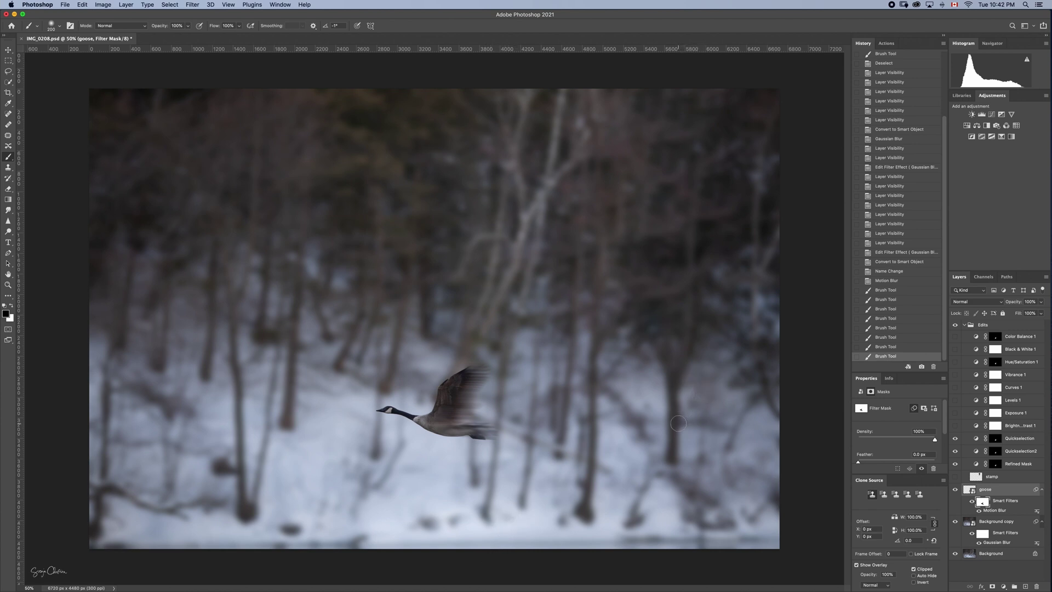
{"action": "left_click", "coordinate": [192, 5]}
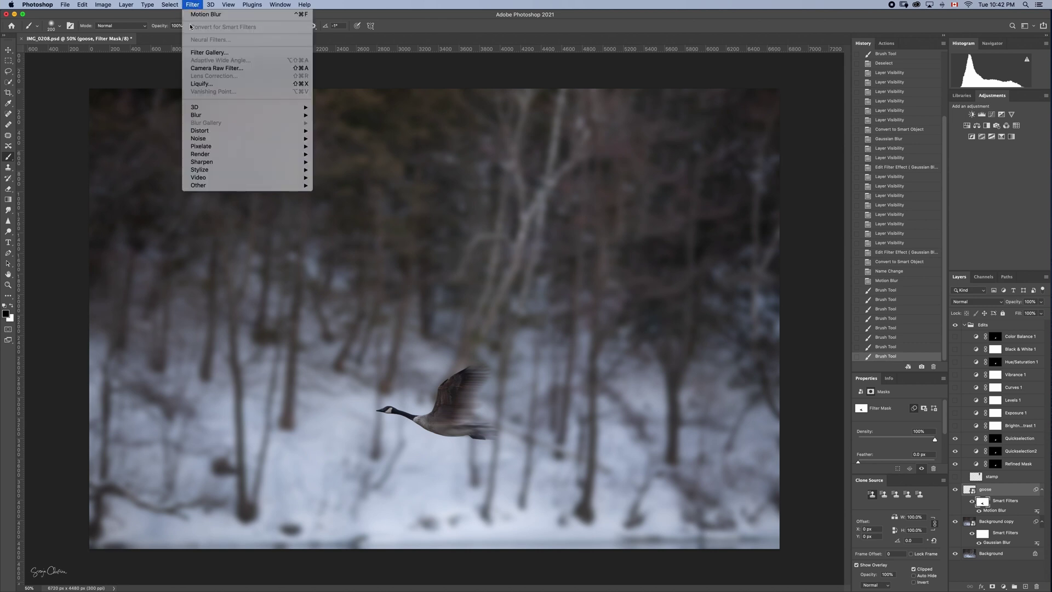
{"action": "mouse_move", "coordinate": [194, 109]}
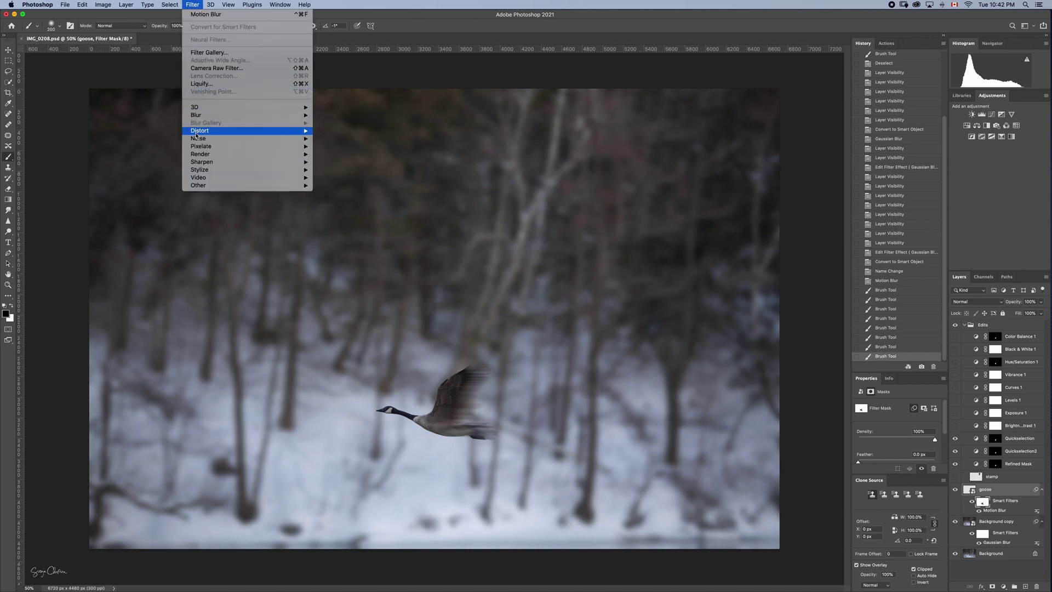
{"action": "mouse_move", "coordinate": [197, 141]}
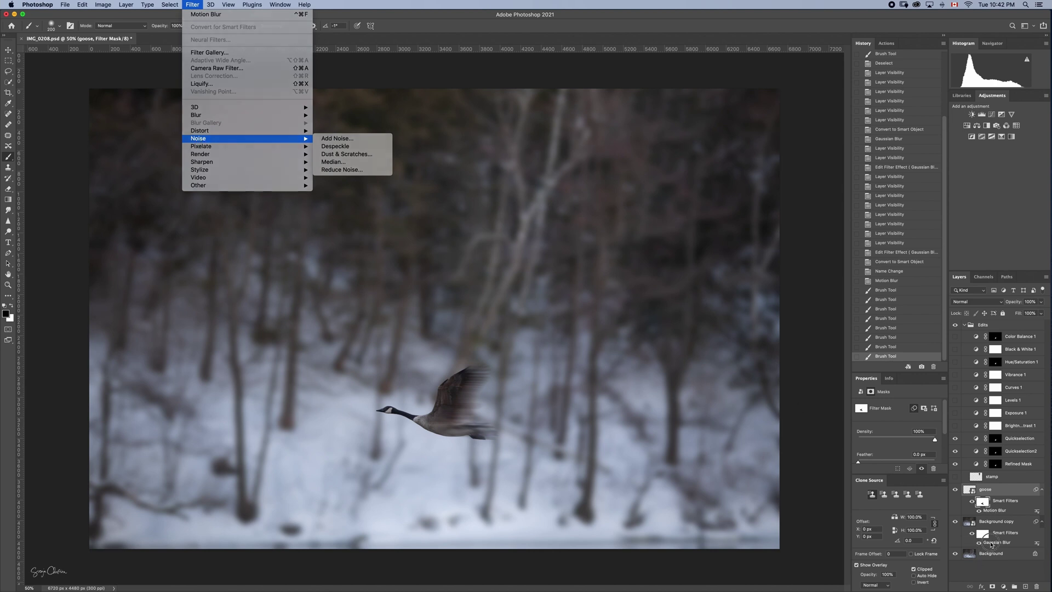
{"action": "key", "text": "Escape"}
Select the Background copy layer.
{"action": "left_click", "coordinate": [970, 534]}
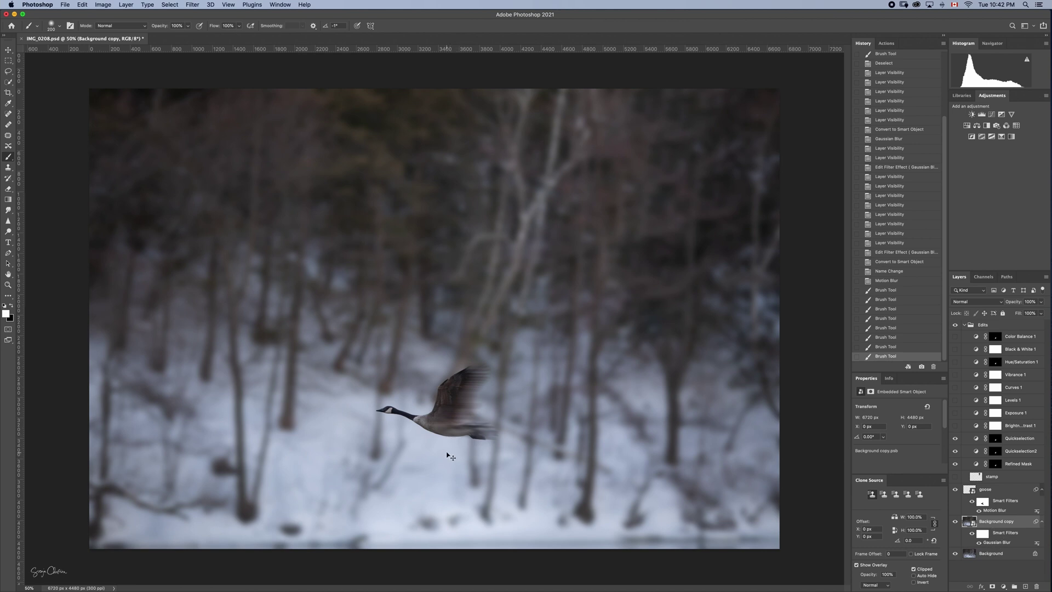
Add an Add Noise smart filter to the Background copy layer with a 1% amount, Gaussian distribution and Monochromatic enabled.
{"action": "key", "text": "super+equal"}
{"action": "key", "text": "super+equal"}
{"action": "key", "text": "super+equal"}
{"action": "left_click_drag", "start_coordinate": [469, 399], "coordinate": [472, 153]}
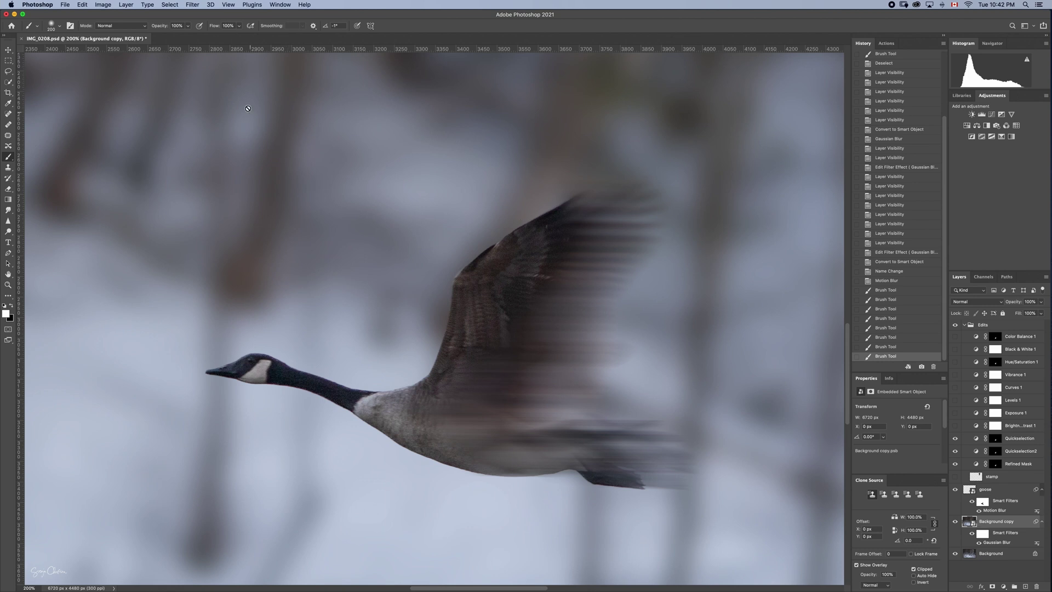
{"action": "left_click", "coordinate": [192, 7]}
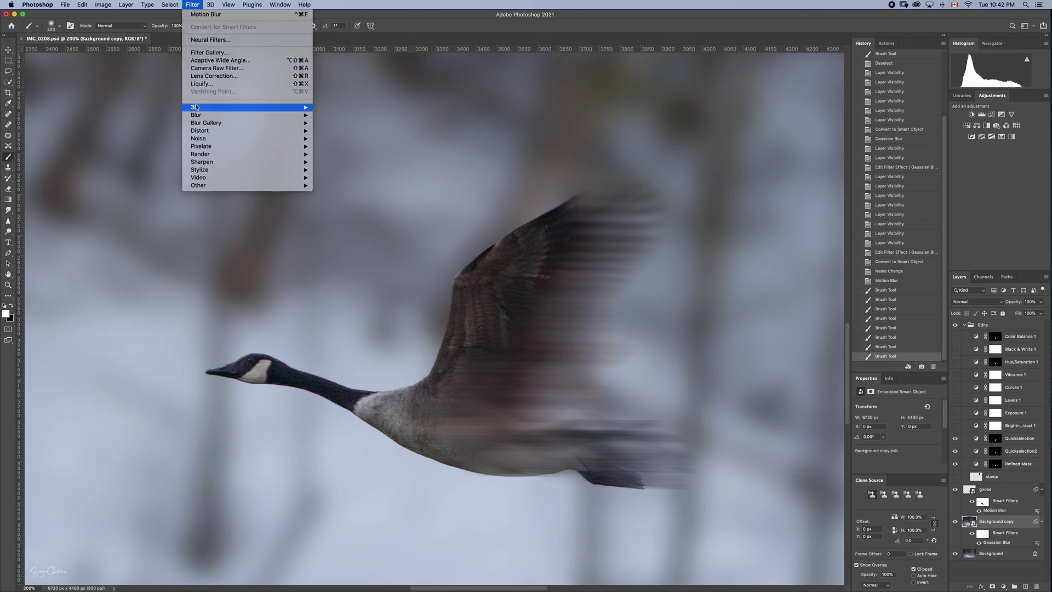
{"action": "mouse_move", "coordinate": [292, 139]}
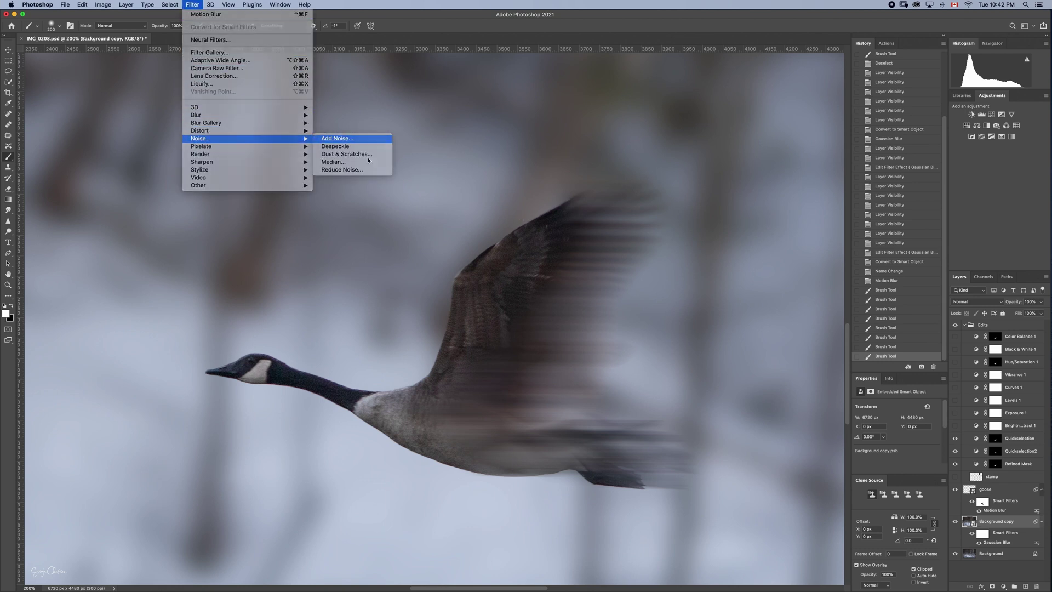
{"action": "left_click", "coordinate": [330, 139]}
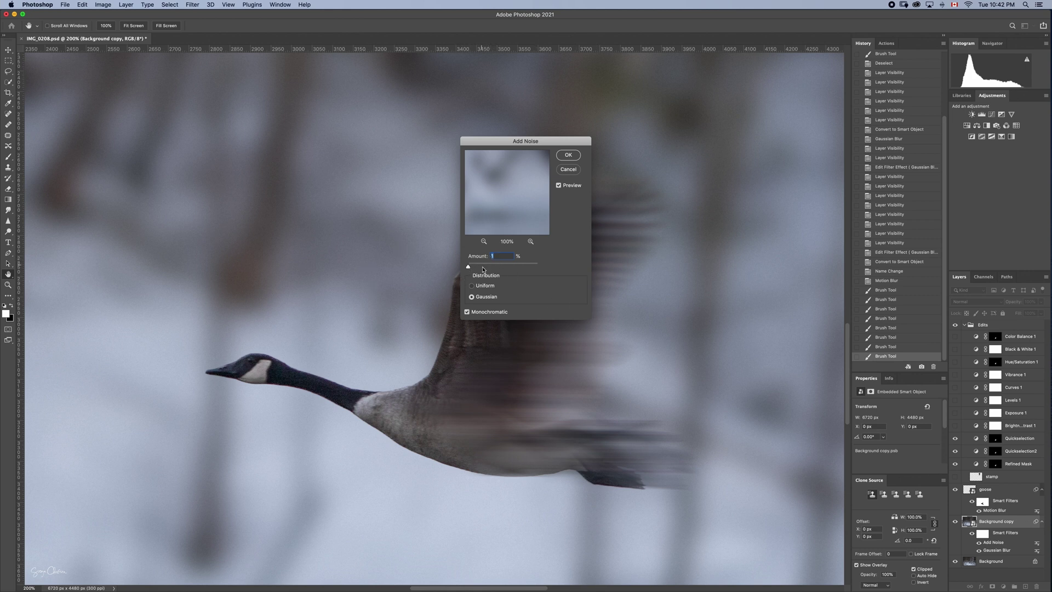
{"action": "left_click", "coordinate": [467, 312]}
{"action": "left_click_drag", "start_coordinate": [473, 266], "coordinate": [438, 270]}
{"action": "type", "text": "1"}
{"action": "left_click", "coordinate": [467, 313]}
{"action": "left_click", "coordinate": [568, 156]}
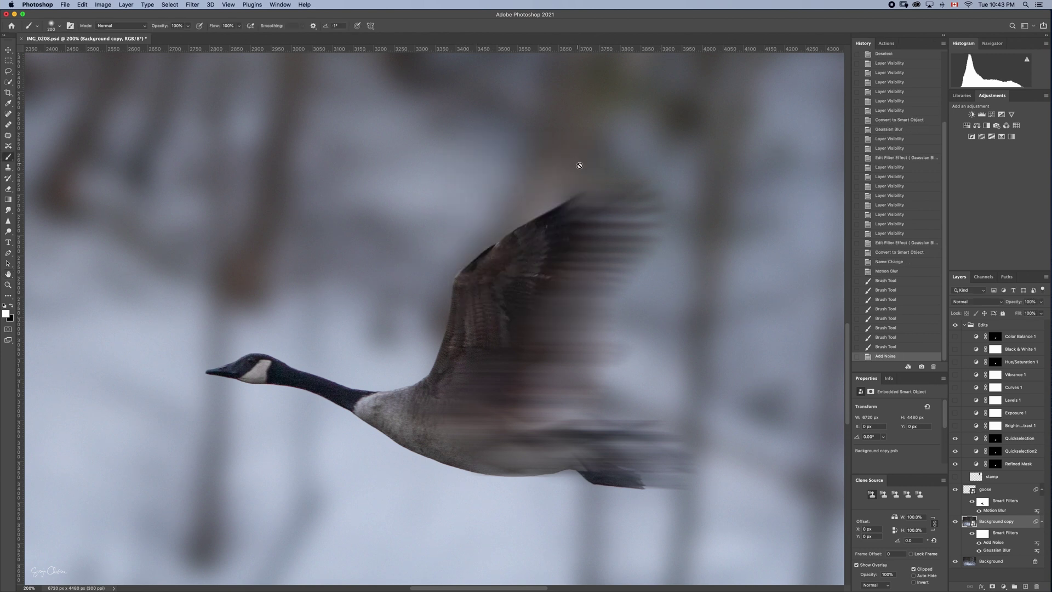
Apply the same Add Noise smart filter to the goose layer at 1%, Gaussian and Monochromatic.
{"action": "left_click", "coordinate": [993, 492]}
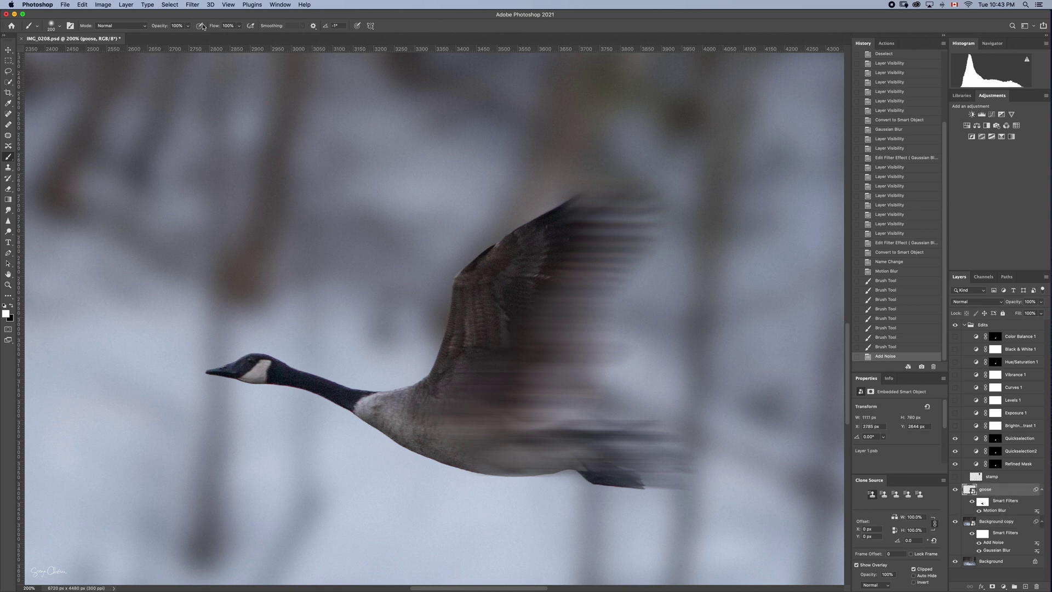
{"action": "left_click", "coordinate": [195, 5]}
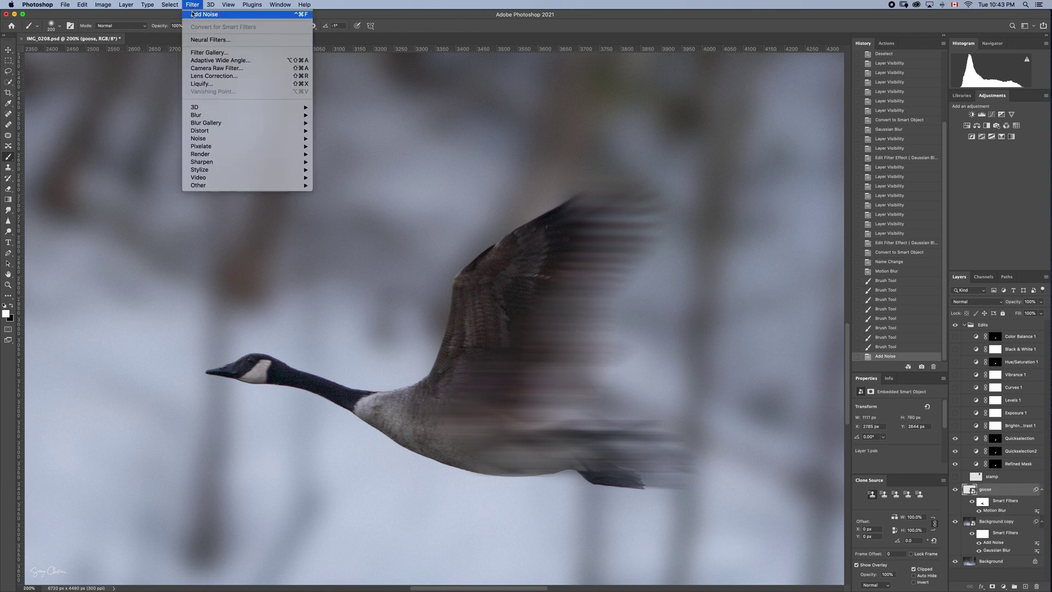
{"action": "left_click", "coordinate": [204, 15]}
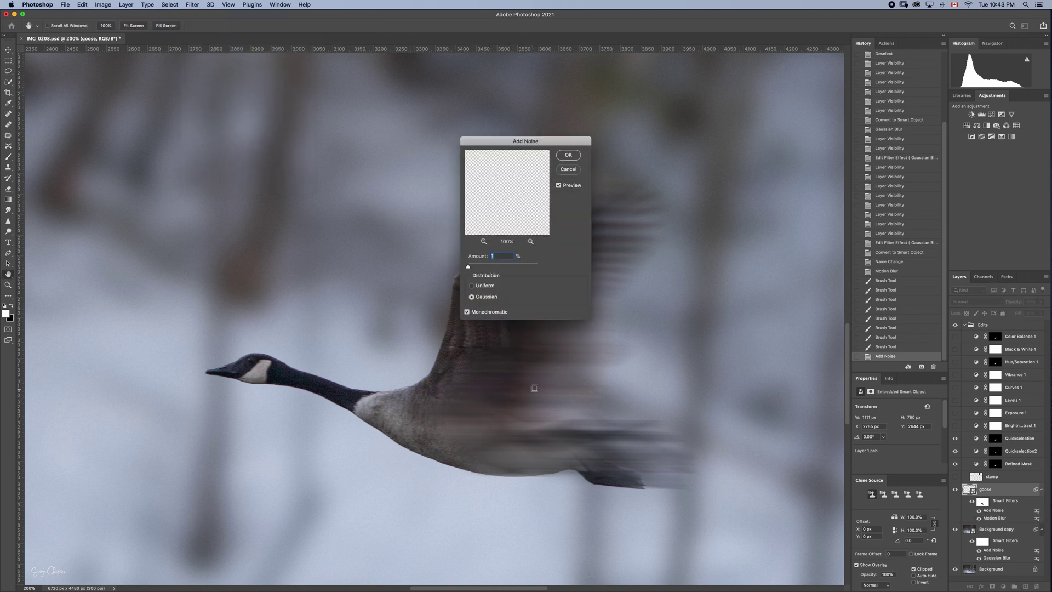
{"action": "left_click", "coordinate": [569, 157]}
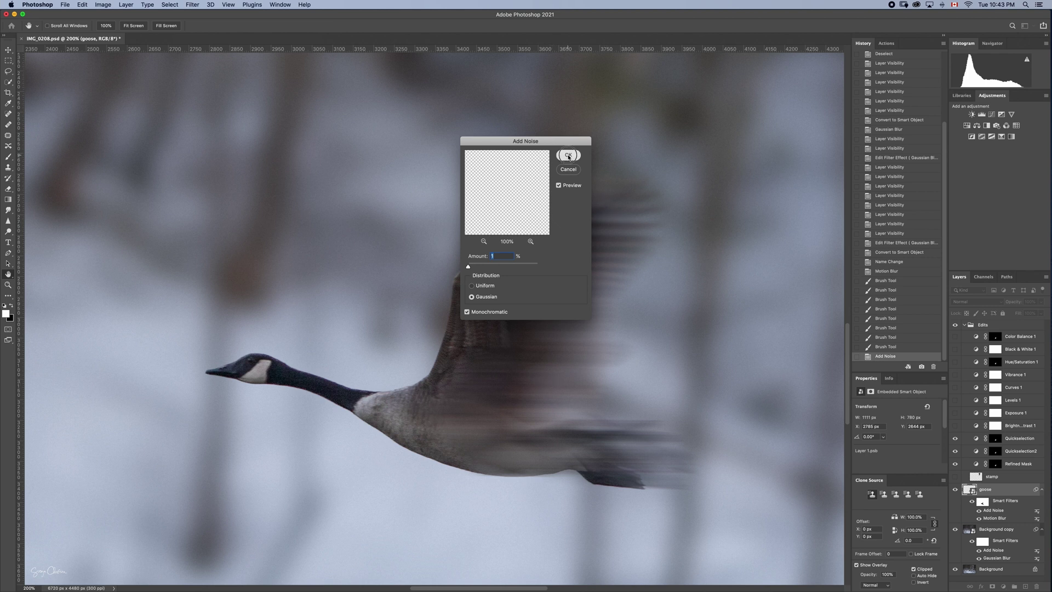